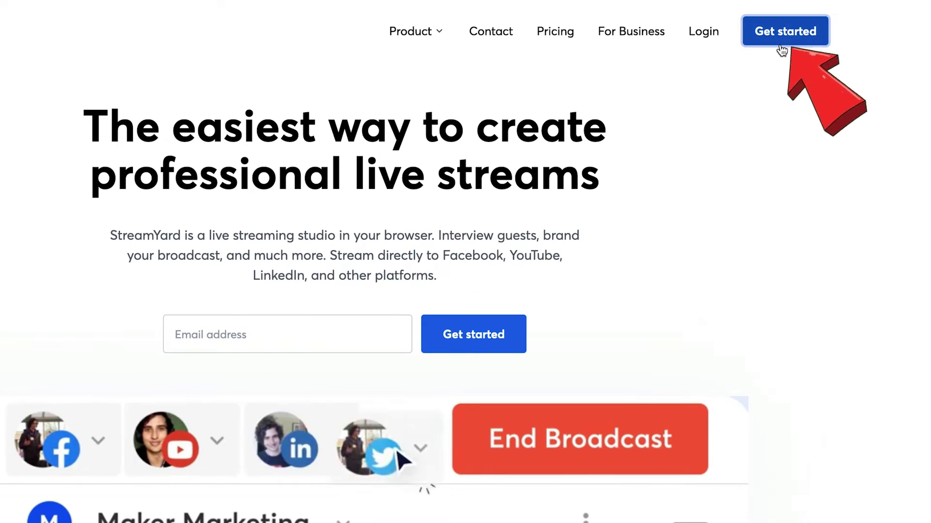
Go to the StreamYard account signup page to sign up or log in
left_click(781, 42)
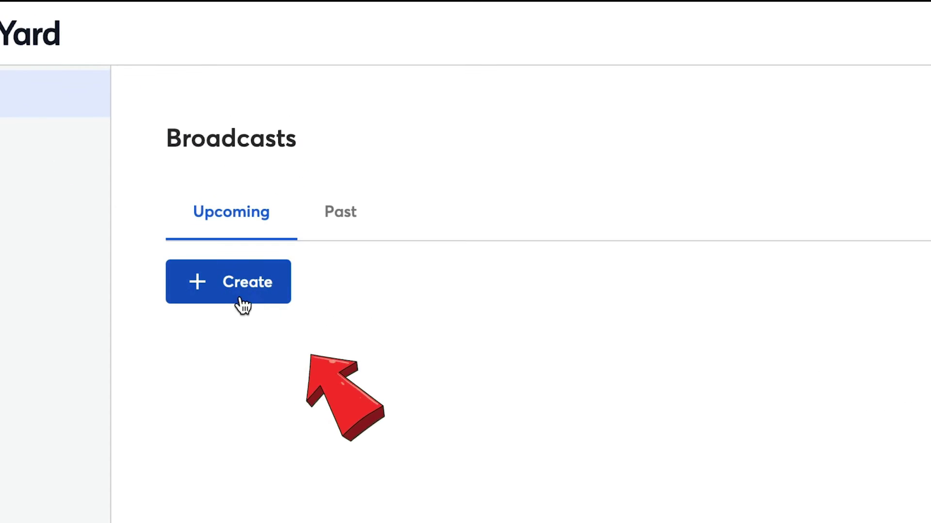
Start a new live stream with Studio as source and browse the available destination types
left_click(241, 294)
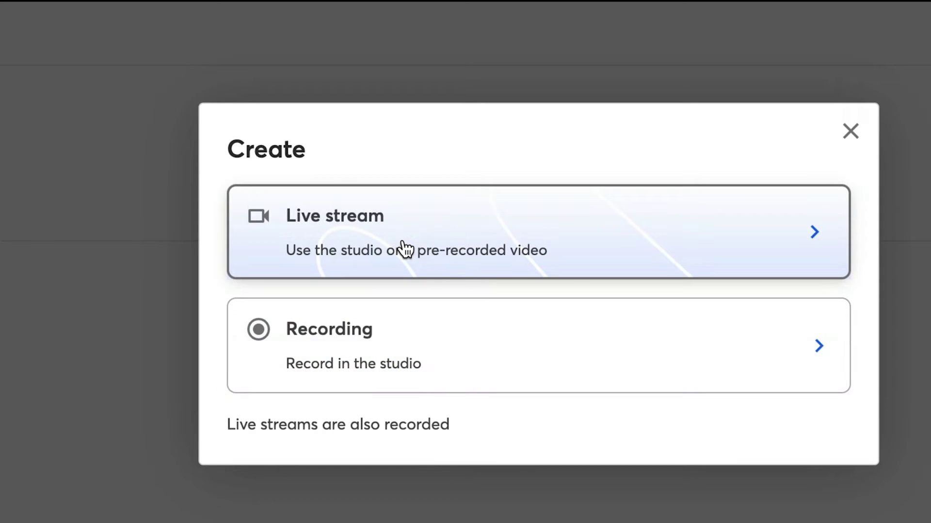
left_click(403, 249)
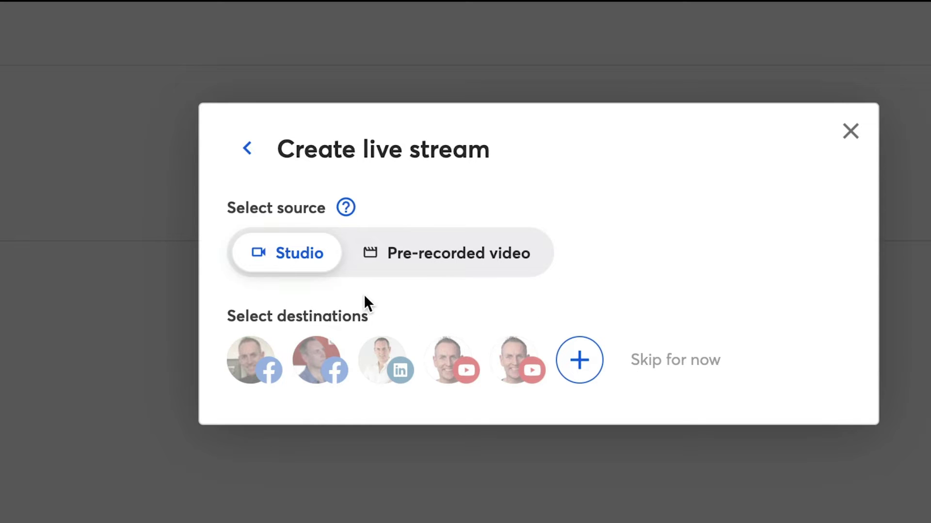
left_click(582, 370)
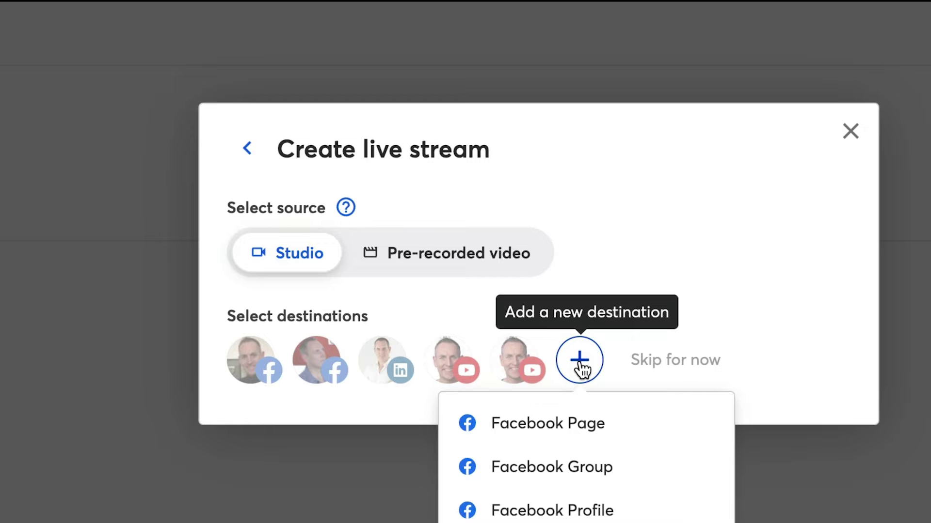
scroll(633, 326, "down", 2)
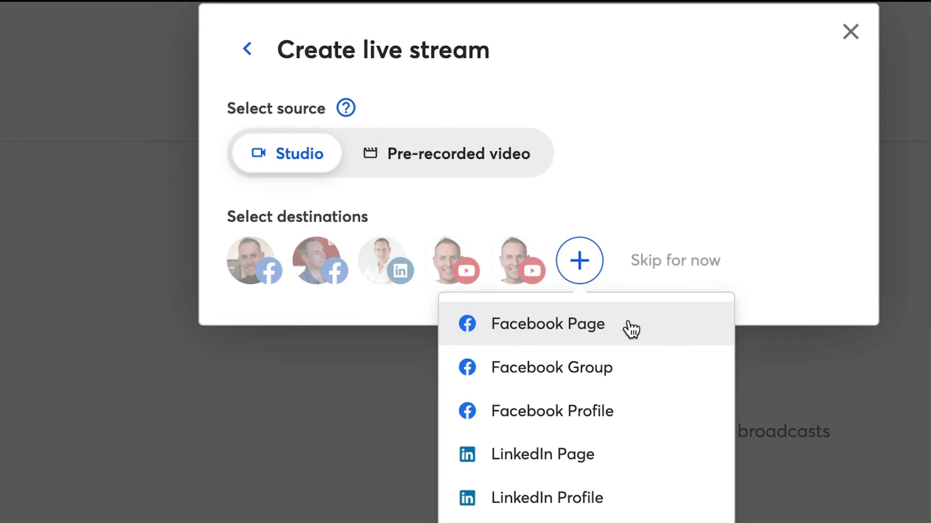
scroll(640, 414, "down", 1)
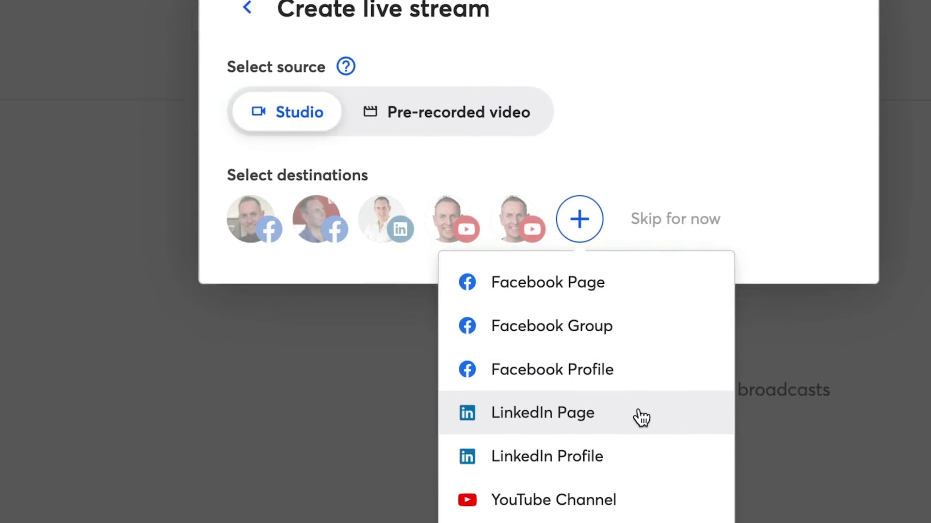
scroll(640, 416, "down", 5)
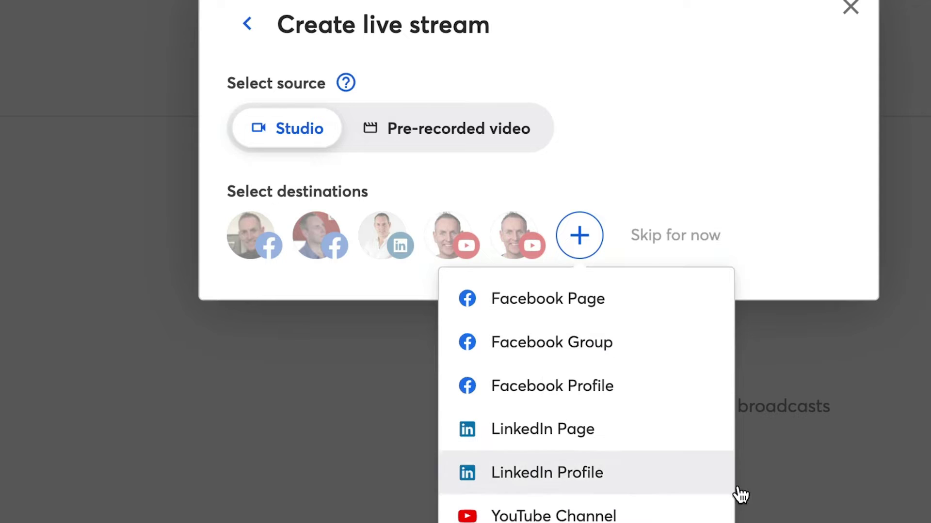
left_click(579, 236)
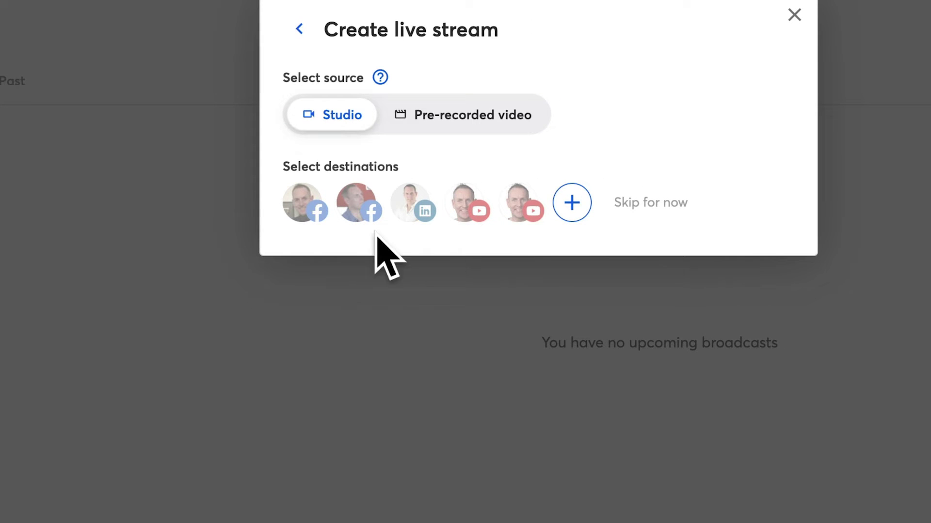
Target the second YouTube channel, titled 'SUPER DUPER LIVESTREAMING' with description 'My description here'
left_click(519, 212)
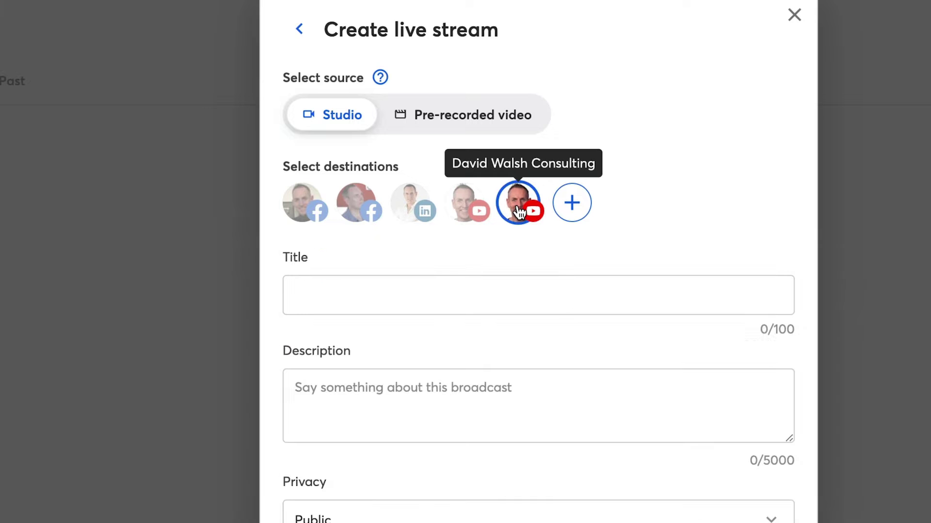
left_click(357, 298)
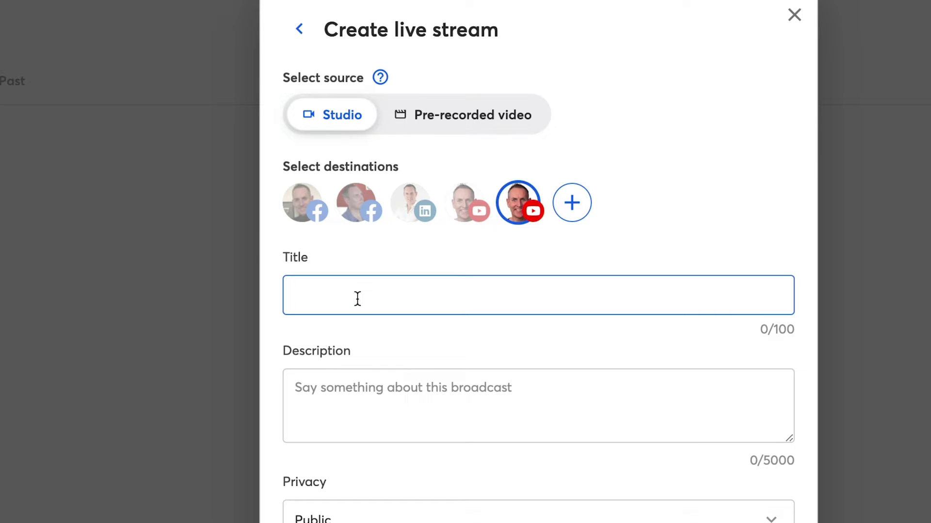
type("SUPER DUPER LIVESTREAMING")
left_click(339, 395)
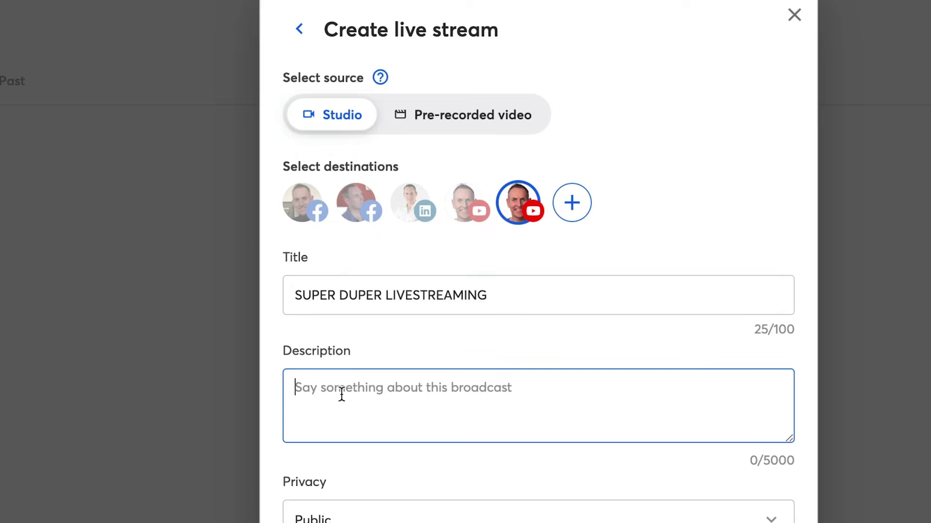
scroll(650, 380, "down", 1)
scroll(651, 380, "down", 2)
type("My description here")
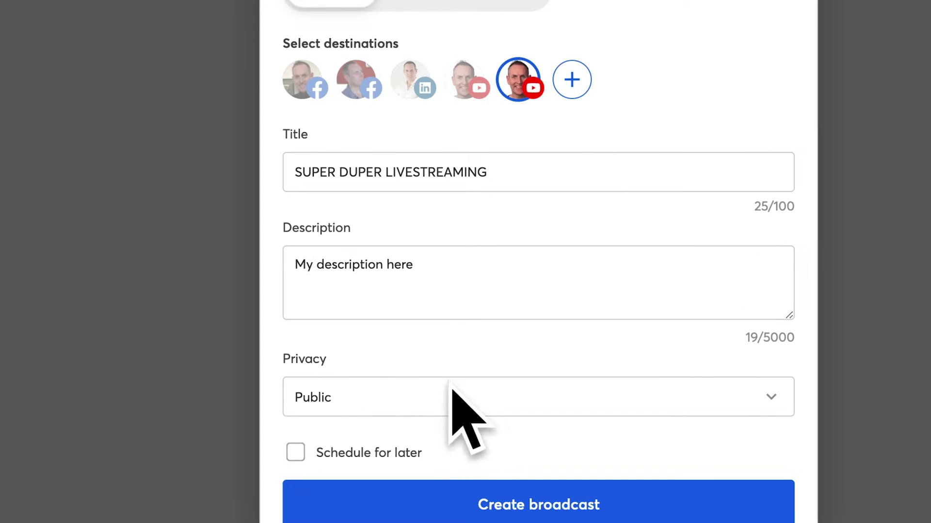
Set the stream's privacy to Unlisted and turn on Schedule for later
left_click(384, 397)
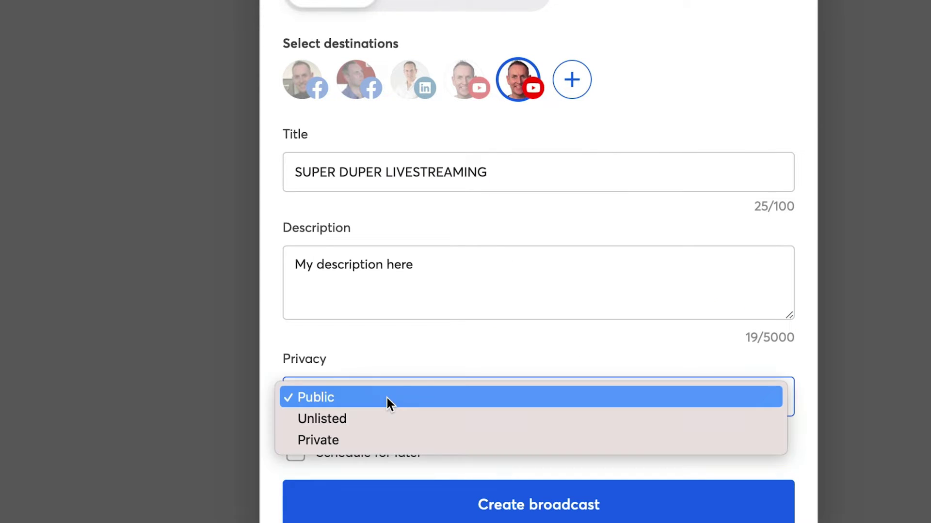
left_click(350, 420)
left_click(394, 354)
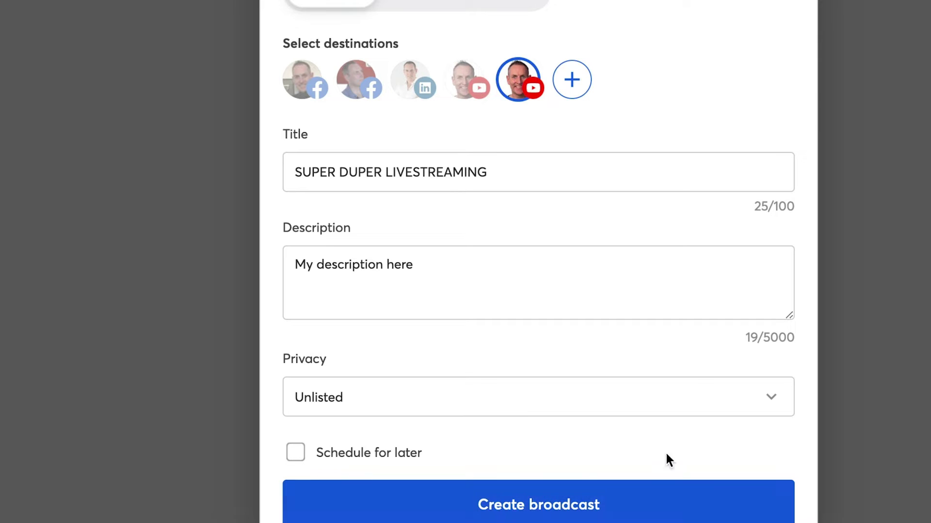
left_click(298, 456)
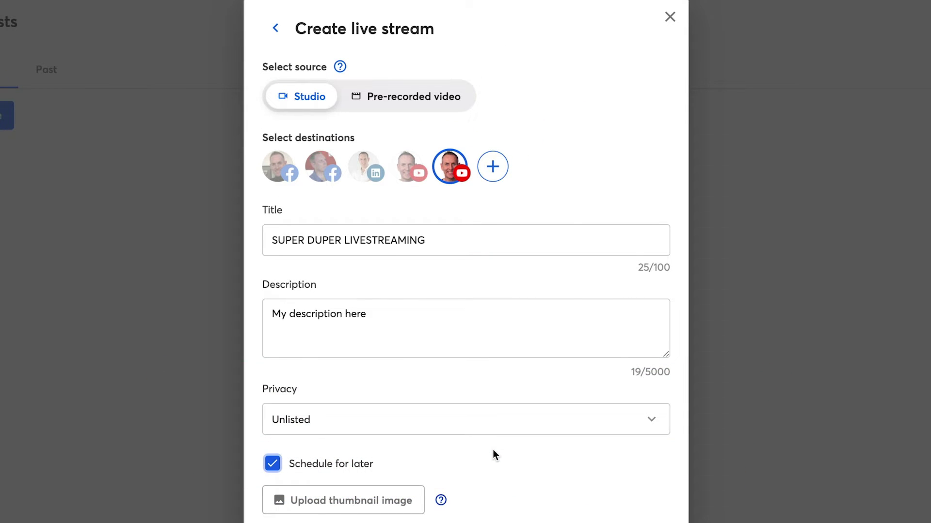
Attach Vid Grow Show 03.png as the thumbnail, cropped to cover the whole image
left_click(351, 504)
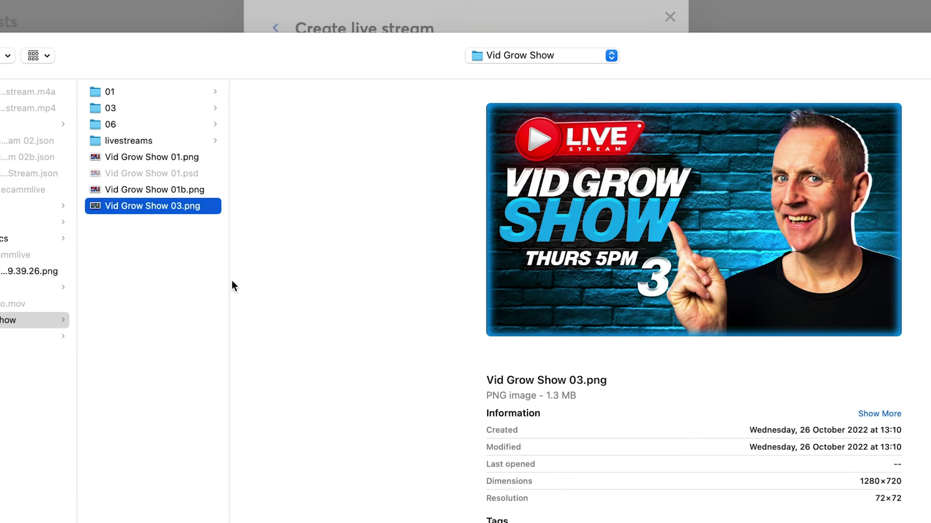
left_click(788, 487)
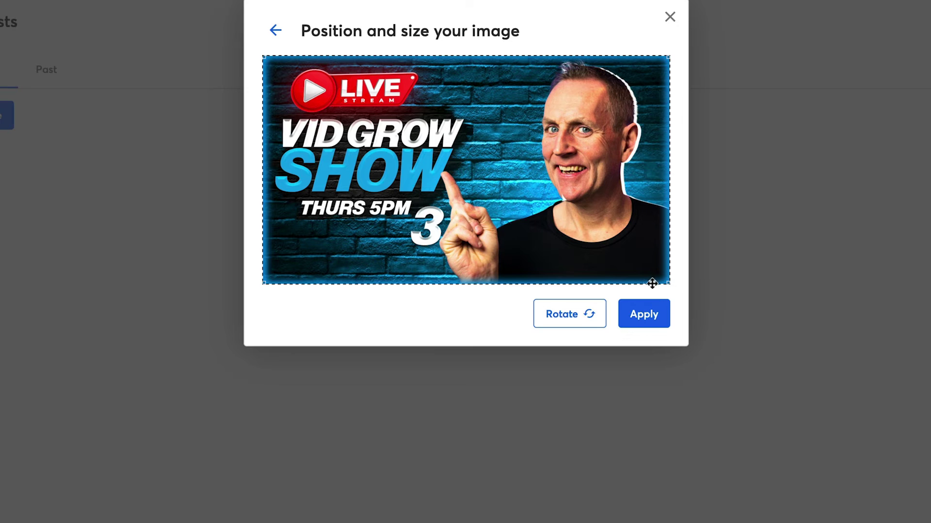
left_click_drag(672, 285, 697, 325)
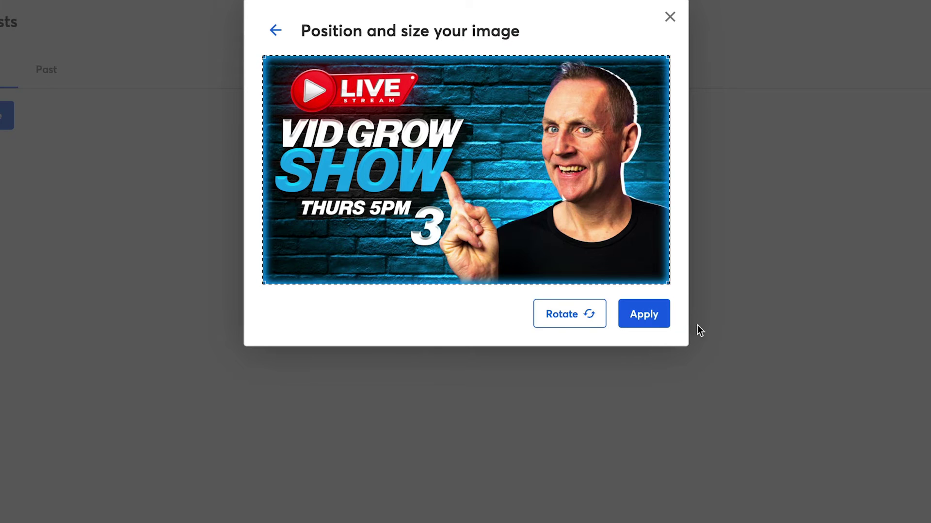
left_click(568, 318)
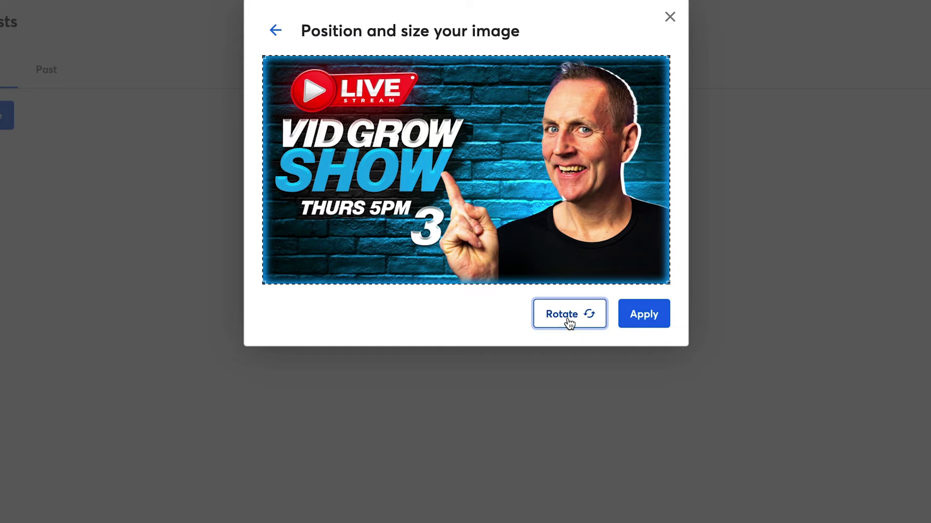
left_click(655, 323)
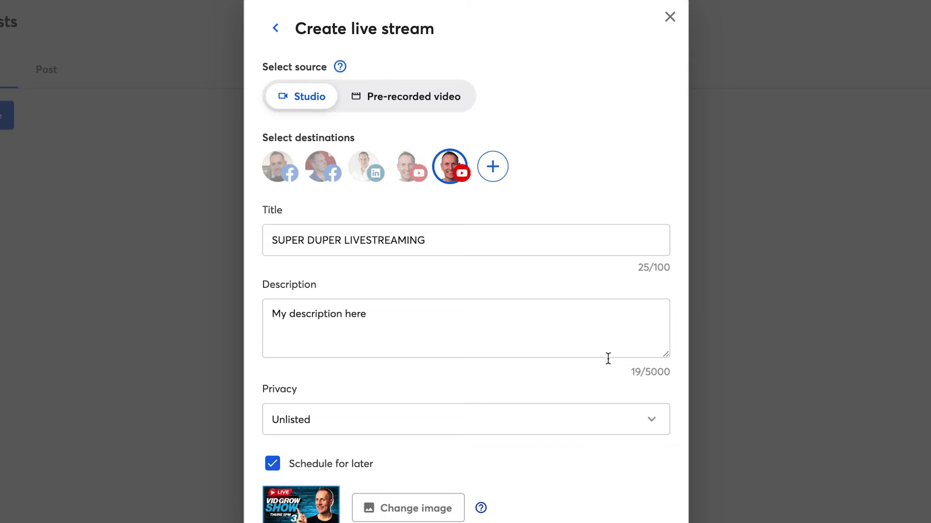
Schedule the broadcast for Nov 23, 2022 at 06:00 PM and create it
scroll(616, 466, "down", 4)
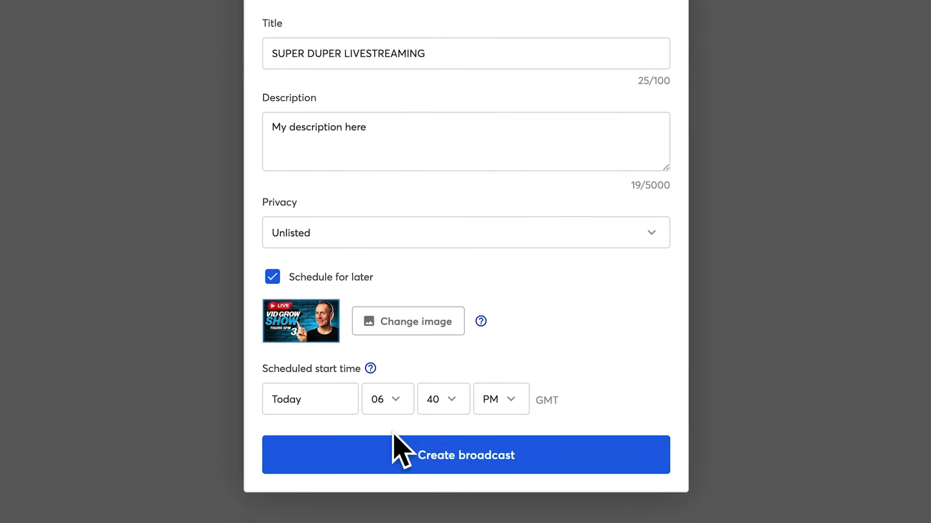
left_click(323, 398)
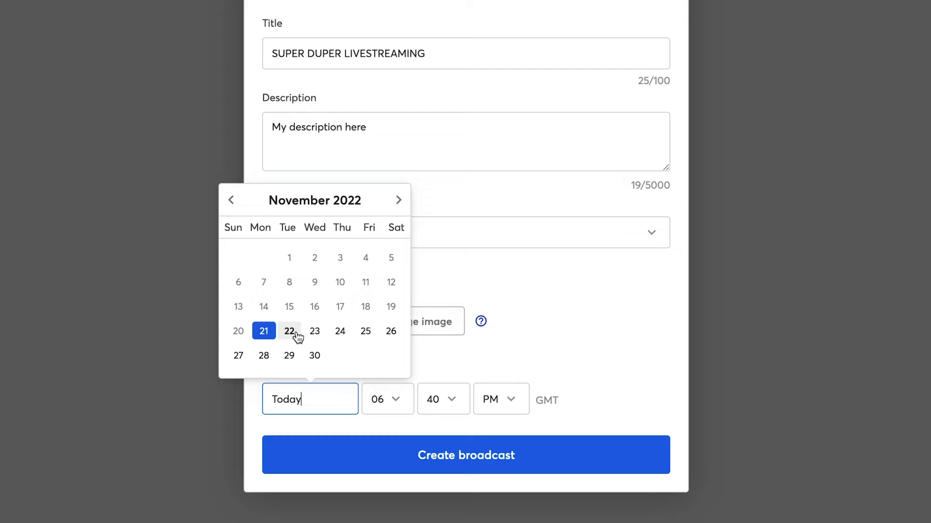
left_click(318, 332)
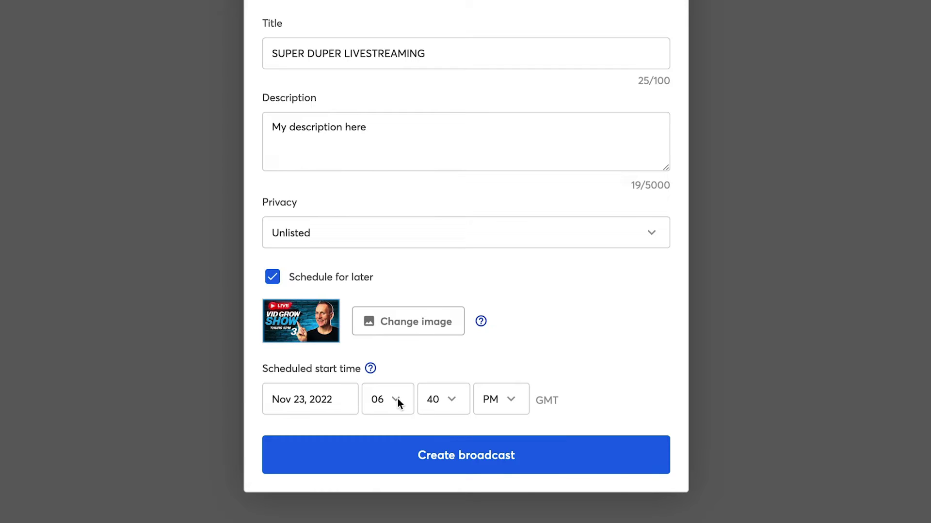
left_click(449, 397)
left_click(452, 263)
left_click(464, 463)
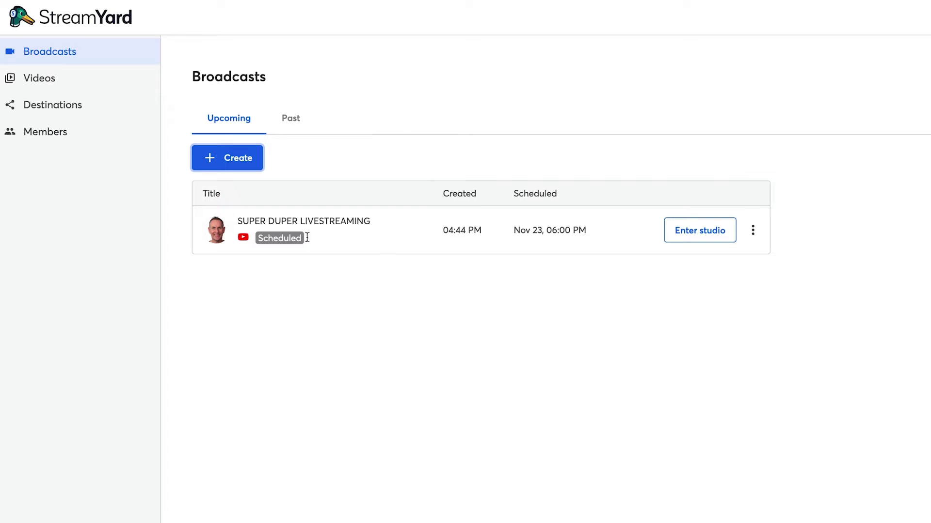
Highlight the broadcast's Scheduled status and its date of 23
double_click(266, 241)
left_click(350, 272)
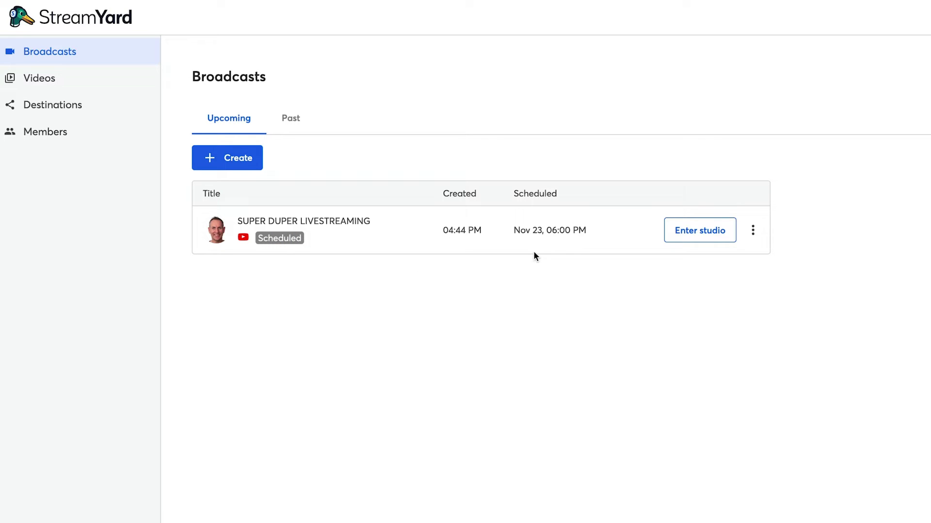
double_click(530, 231)
left_click(511, 243)
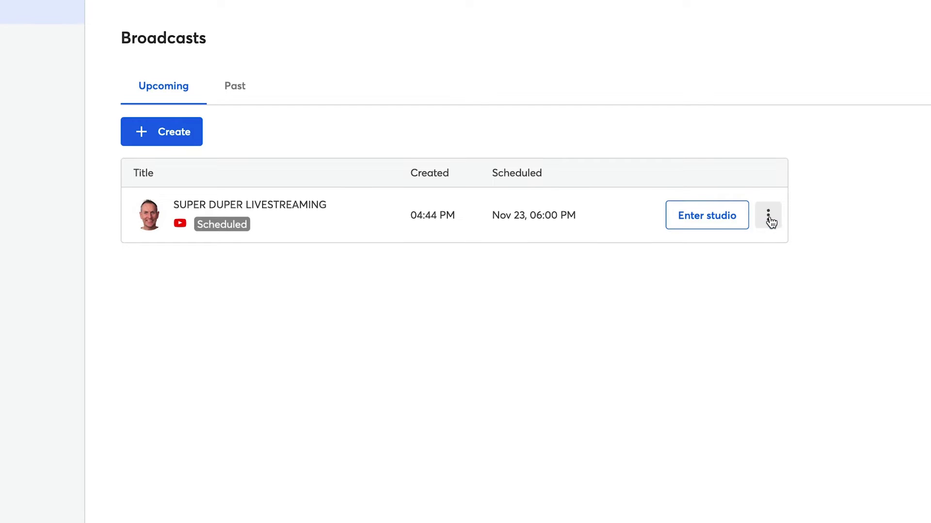
Review the guest invite link and its 10-people-on-screen limit, then close the invite dialog
left_click(770, 219)
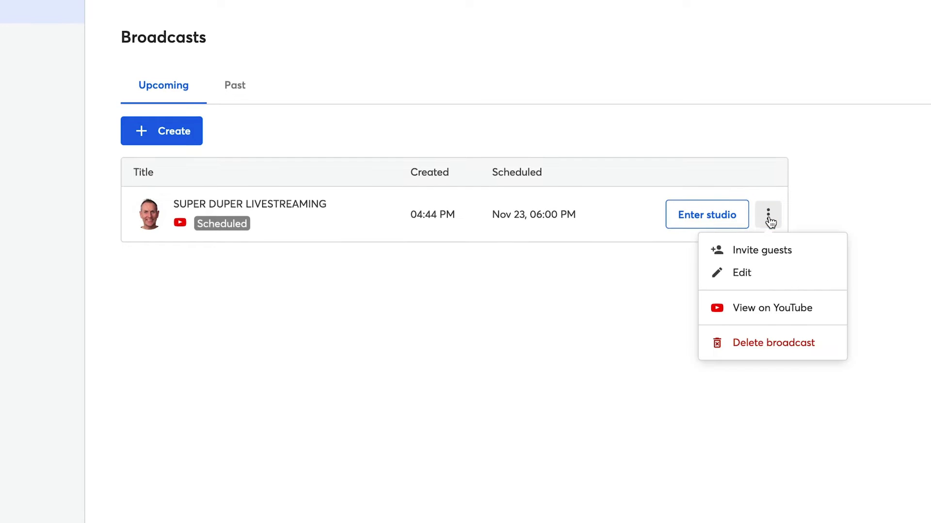
left_click(791, 256)
left_click_drag(698, 394, 460, 392)
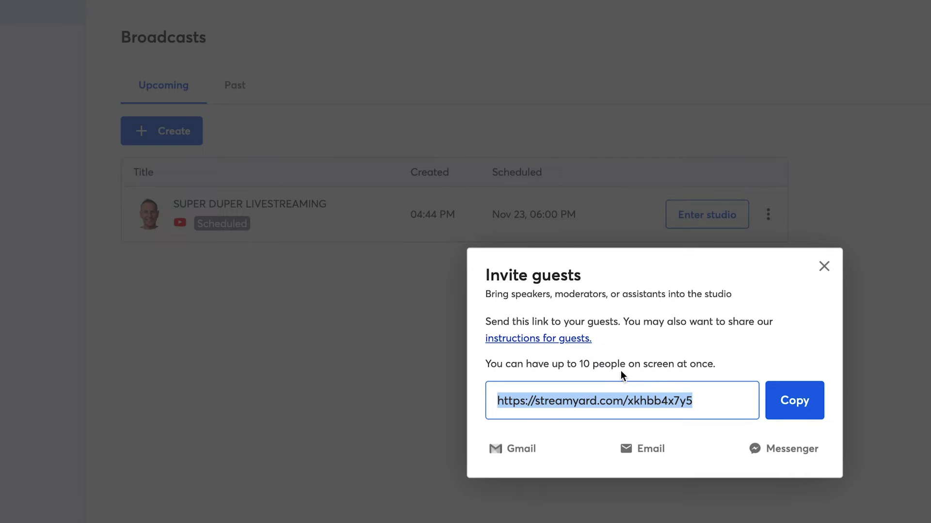
left_click_drag(579, 363, 588, 364)
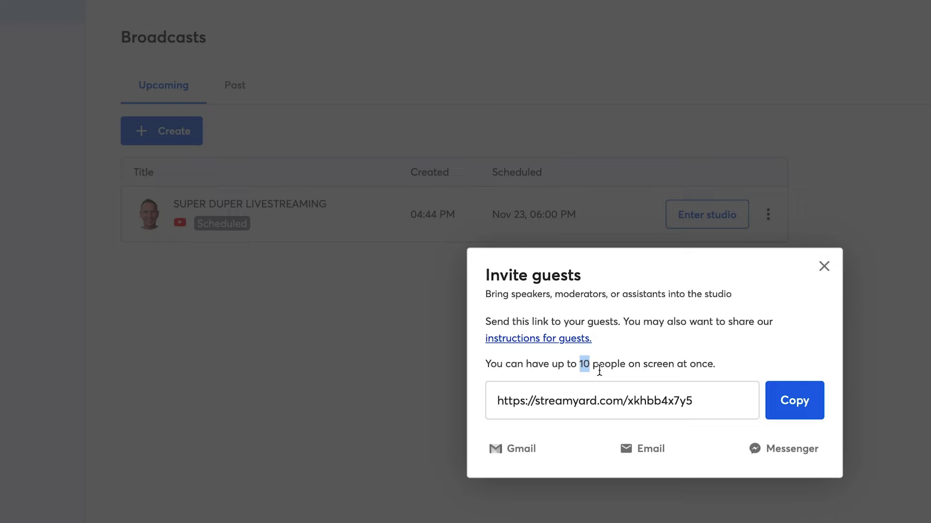
left_click(599, 373)
left_click(824, 266)
left_click(768, 214)
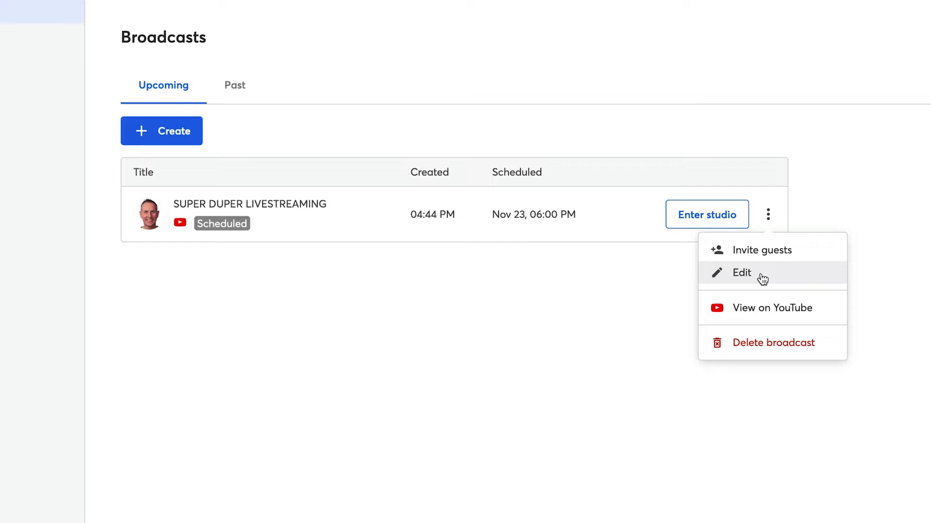
View the scheduled broadcast on YouTube from its options menu
left_click(771, 314)
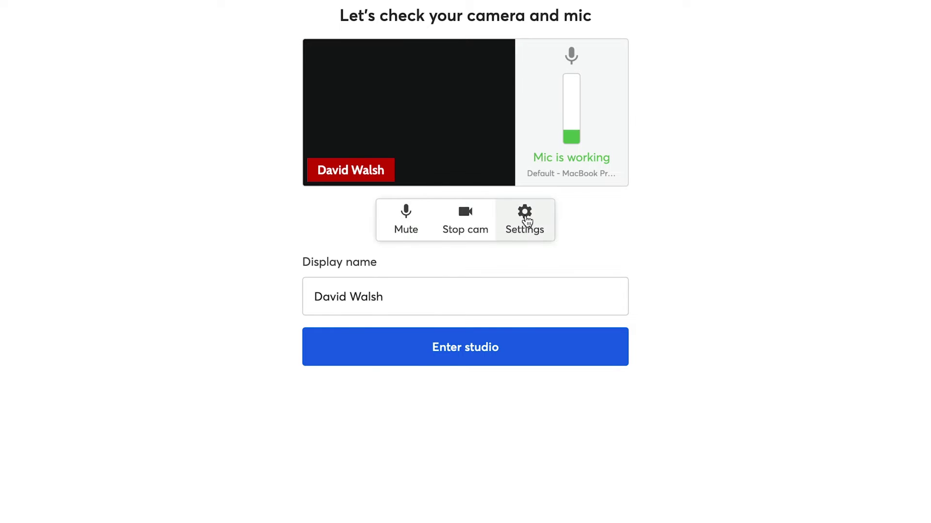
Set the studio microphone to Shure MV7 and the camera to FaceTime HD Camera
left_click(526, 219)
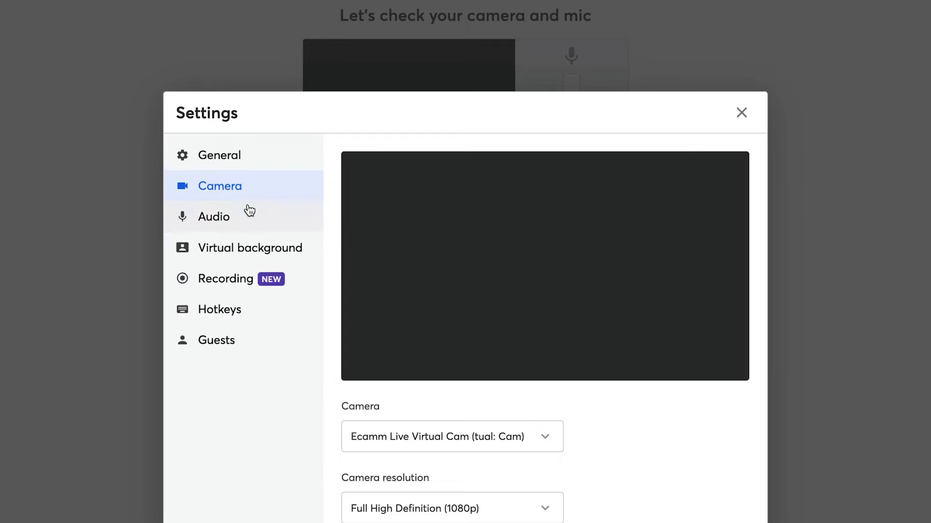
left_click(248, 228)
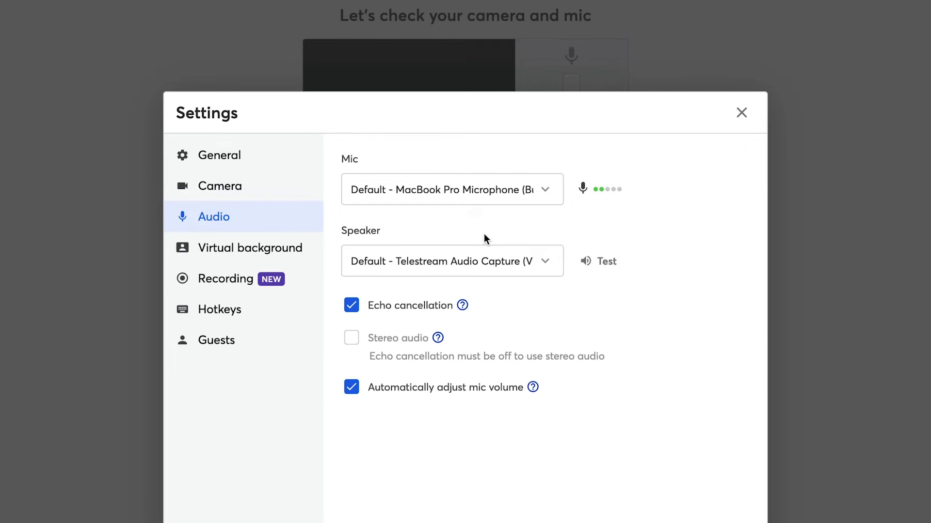
left_click(452, 191)
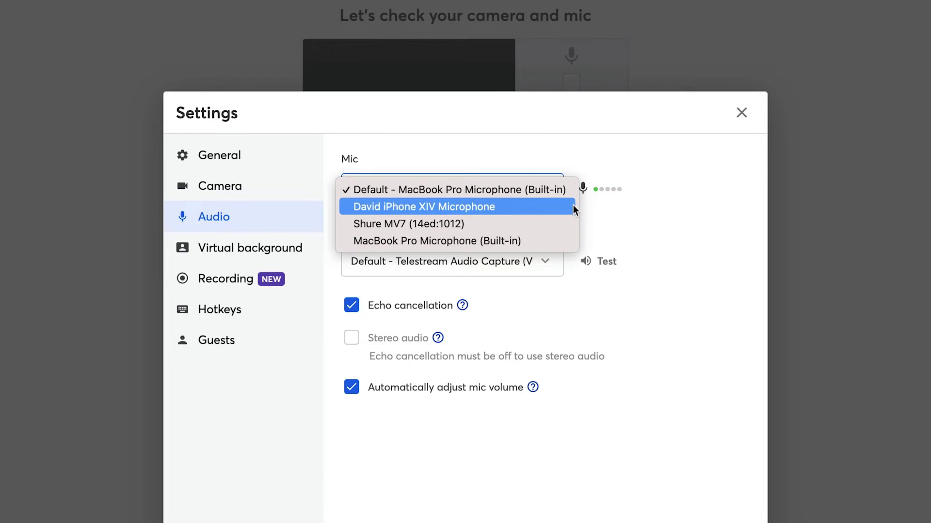
left_click(457, 224)
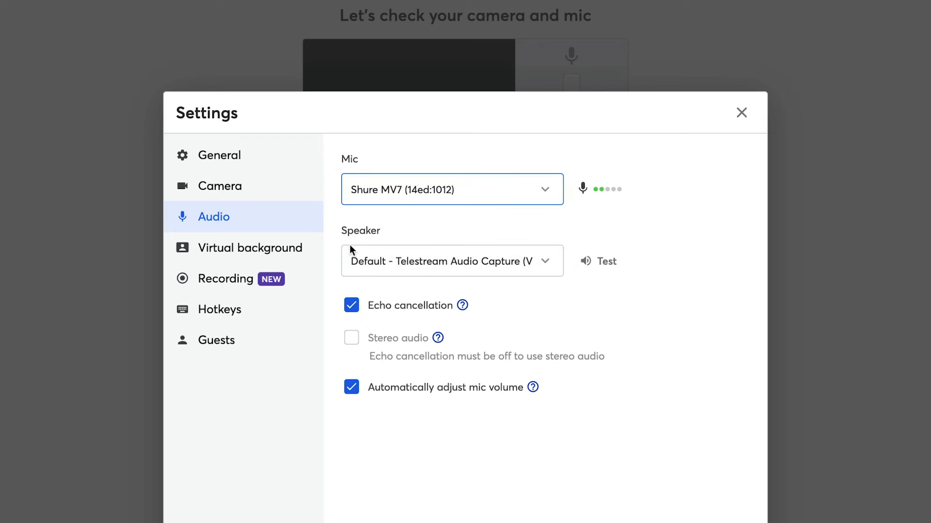
left_click(225, 188)
left_click(433, 442)
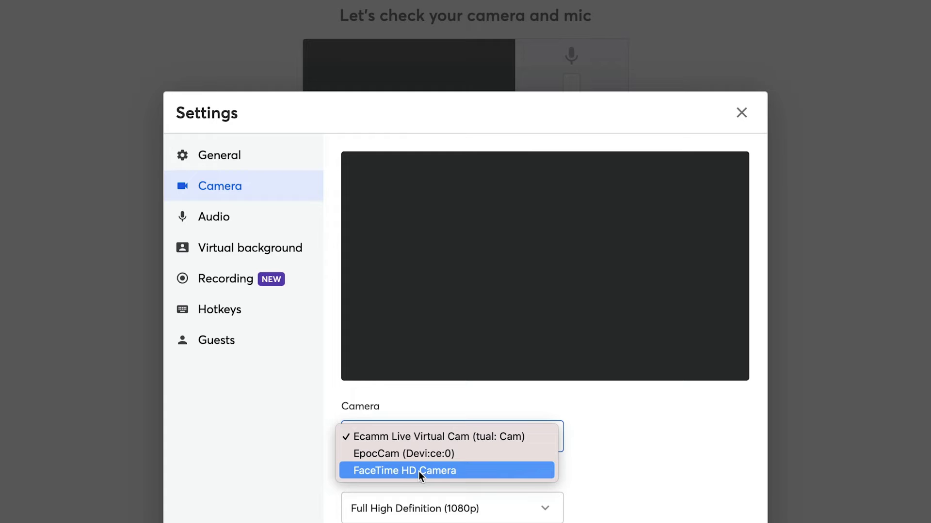
left_click(430, 470)
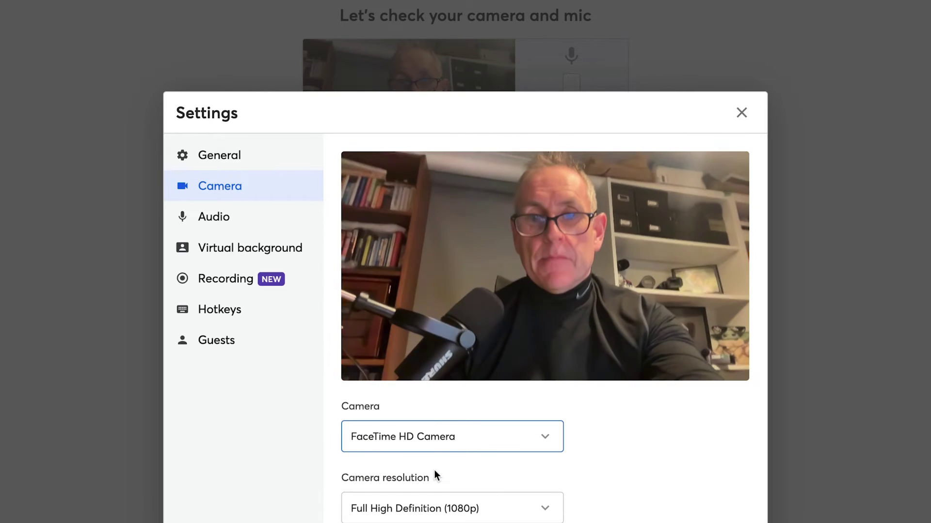
Review virtual background, hotkey and guest settings, keeping broadcast quality at 1080p
left_click(264, 479)
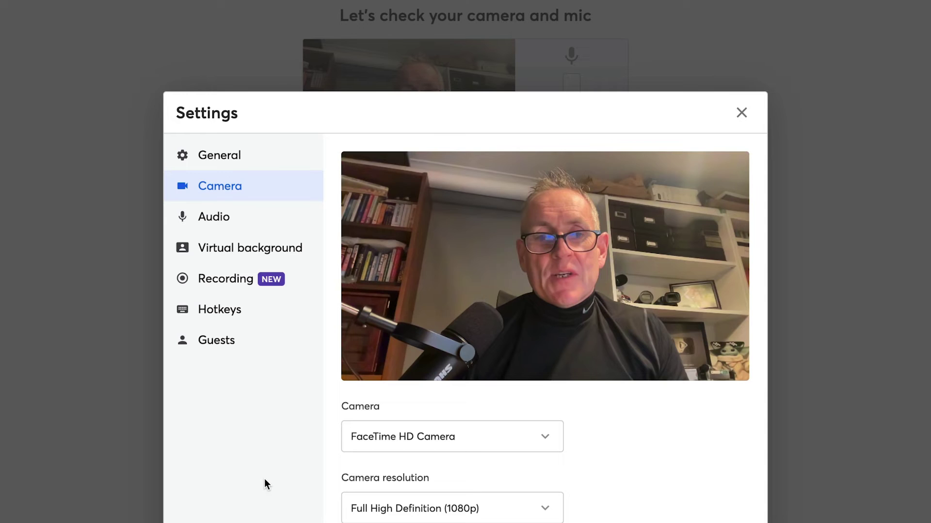
left_click(233, 252)
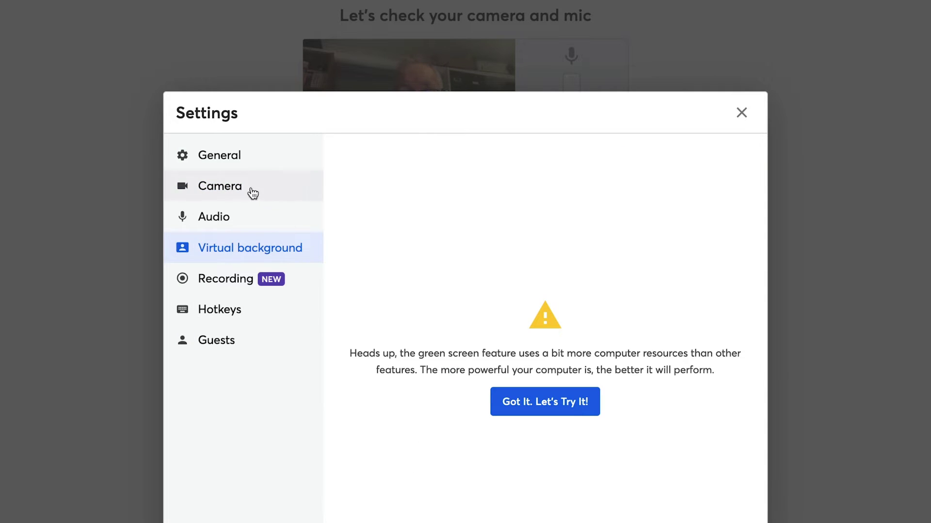
left_click(185, 158)
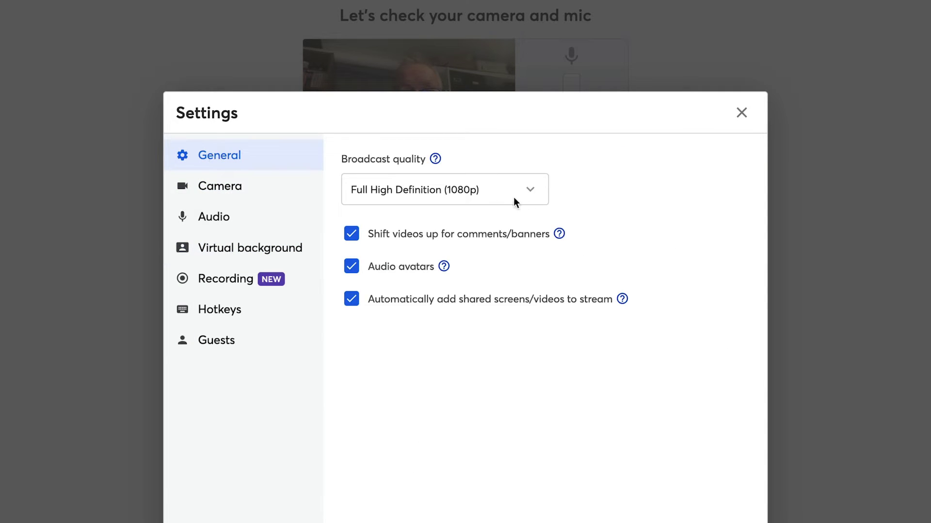
left_click(525, 193)
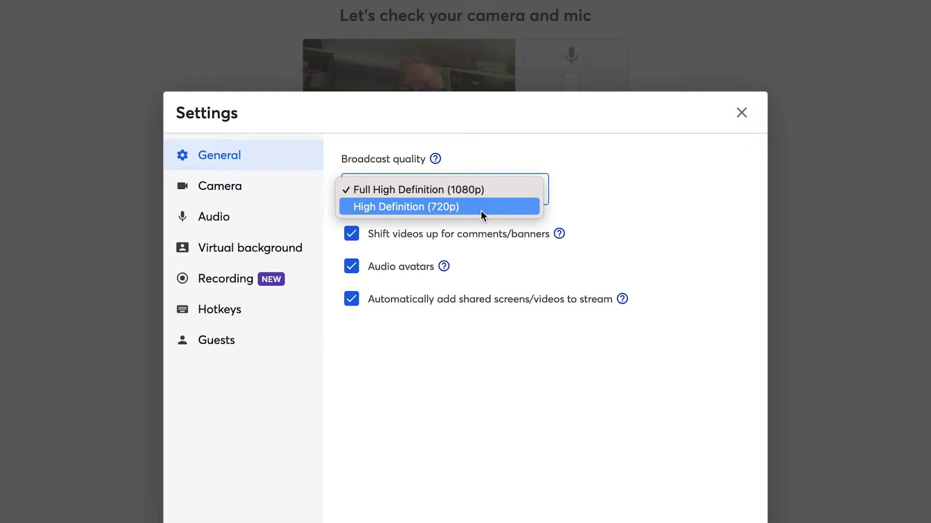
left_click(660, 207)
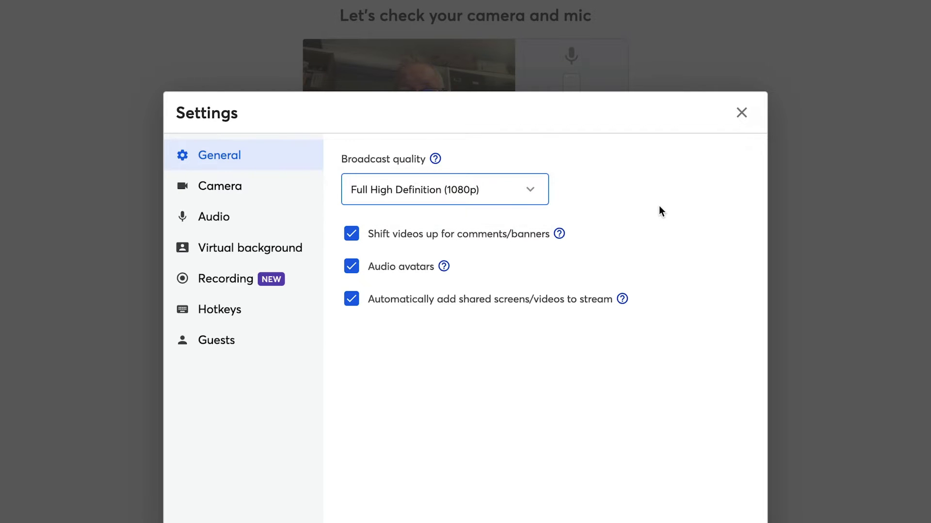
left_click(237, 310)
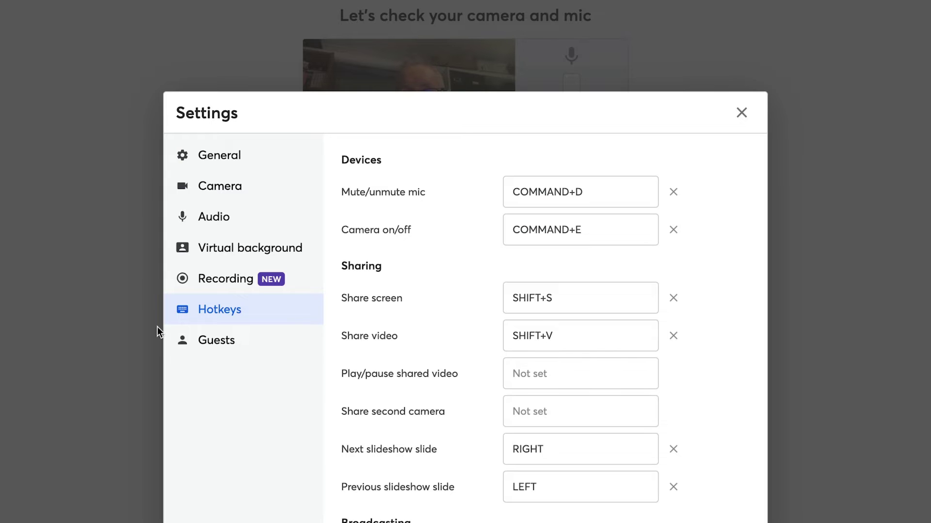
left_click(242, 343)
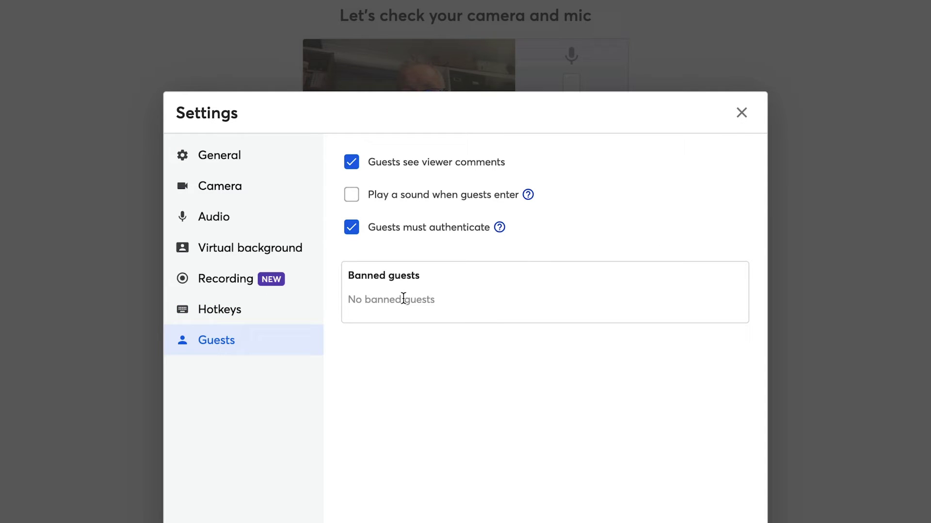
Enable local audio and video recording for each participant
left_click(228, 285)
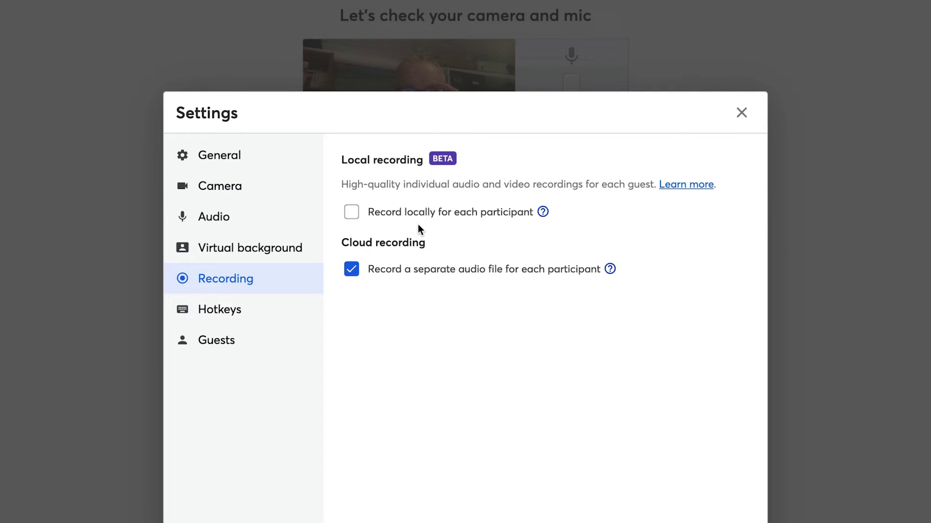
left_click(349, 212)
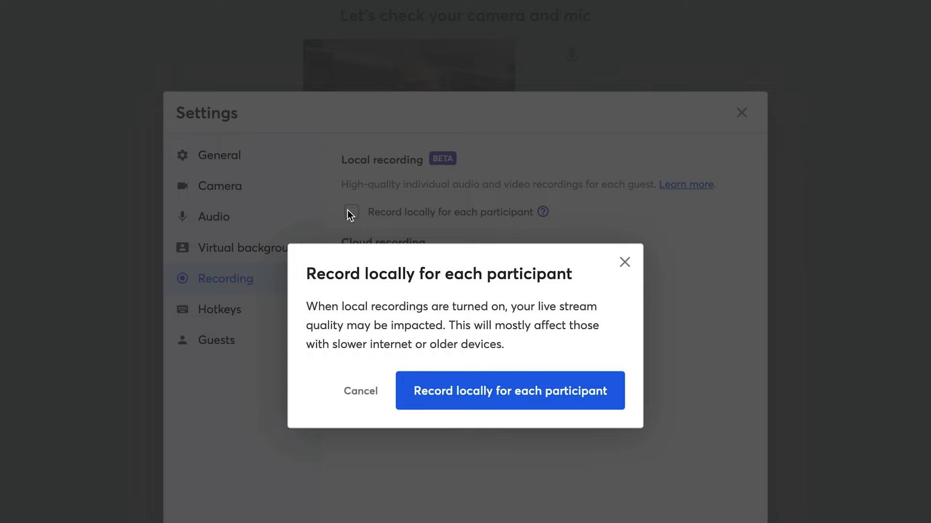
left_click(461, 401)
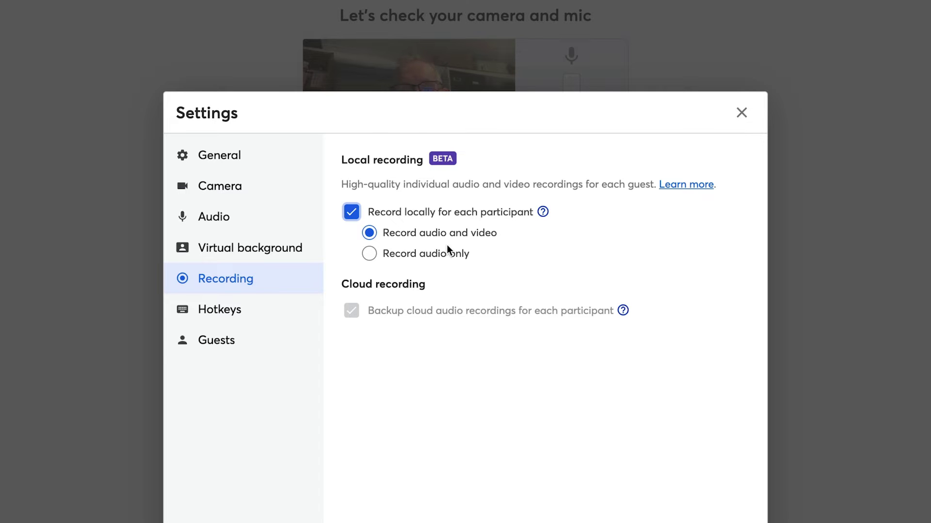
left_click(228, 155)
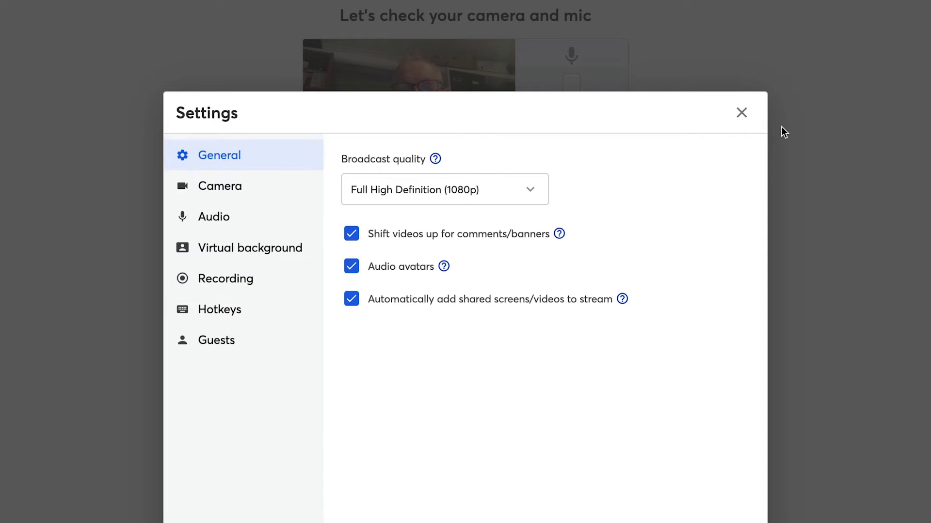
Enter the studio with the display name unchanged and put the webcam feed on stage
left_click(743, 114)
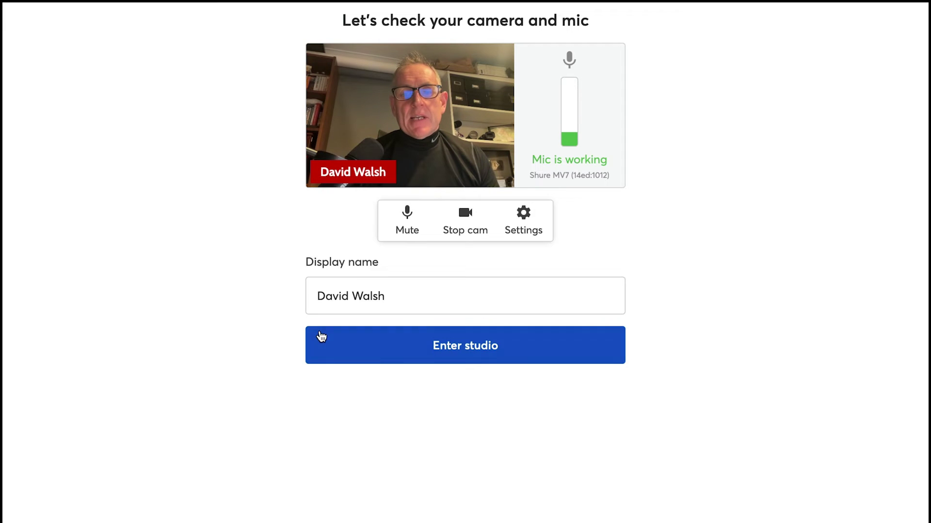
left_click(411, 297)
left_click_drag(471, 299, 161, 270)
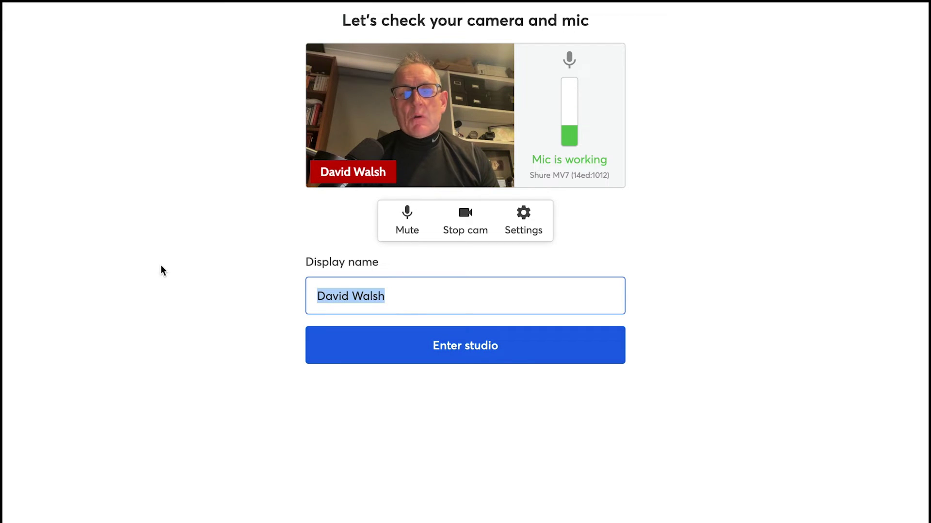
left_click(409, 292)
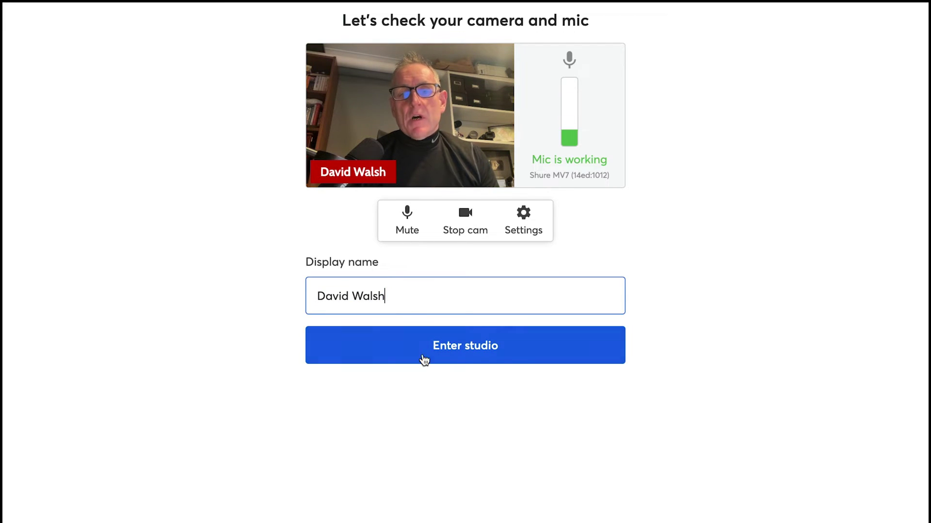
left_click(459, 353)
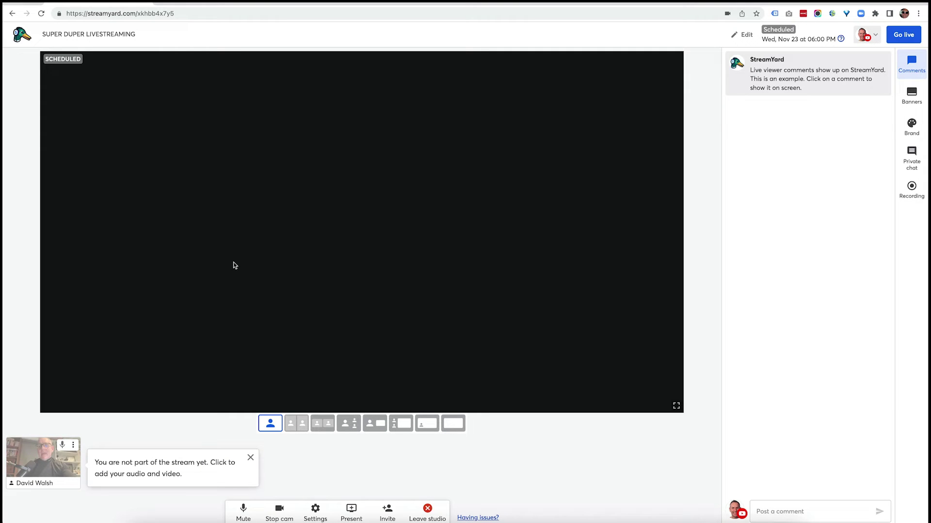
mouse_move(41, 453)
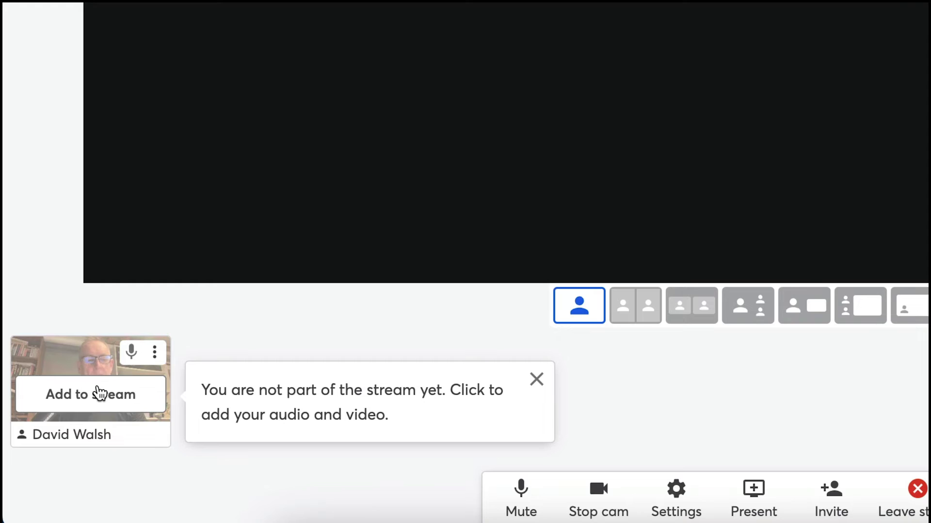
left_click(99, 405)
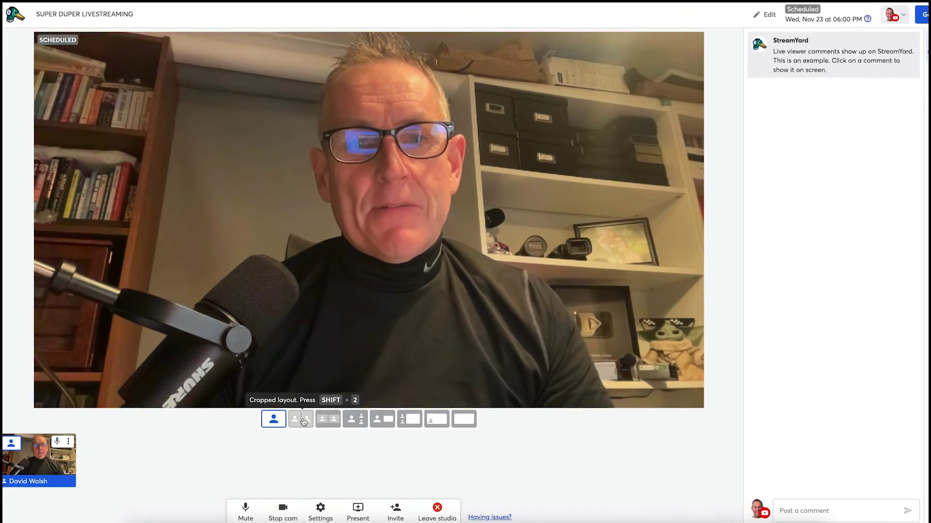
Try the cropped, Spotlight, News, Screen, picture-in-picture and cinema layouts, ending on solo
left_click(299, 425)
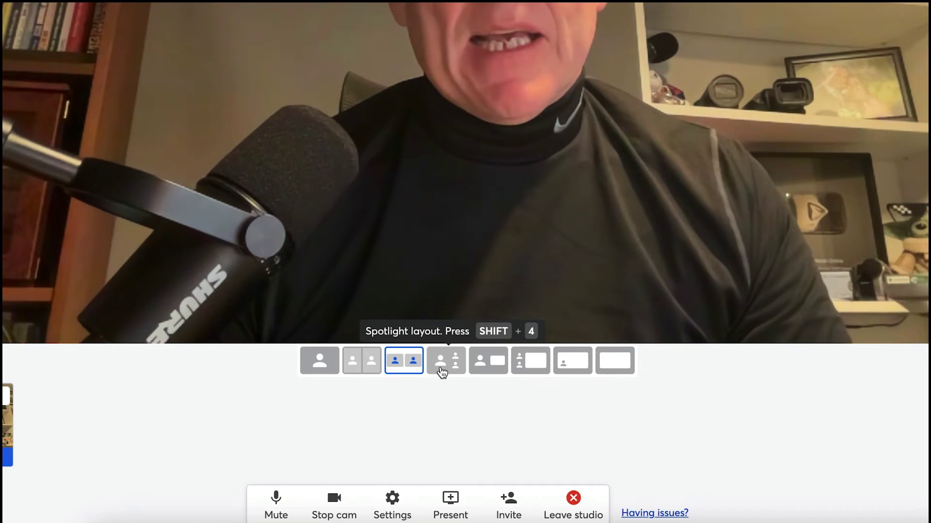
left_click(442, 372)
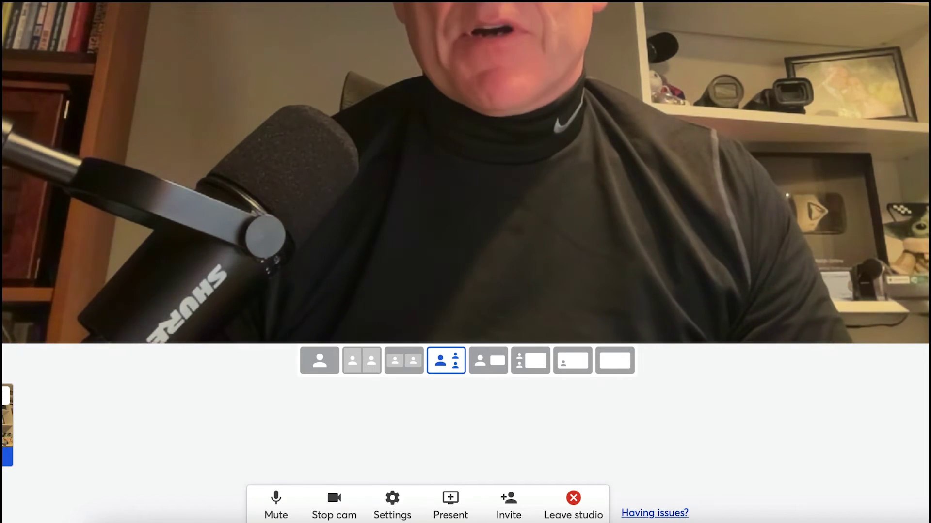
left_click(497, 369)
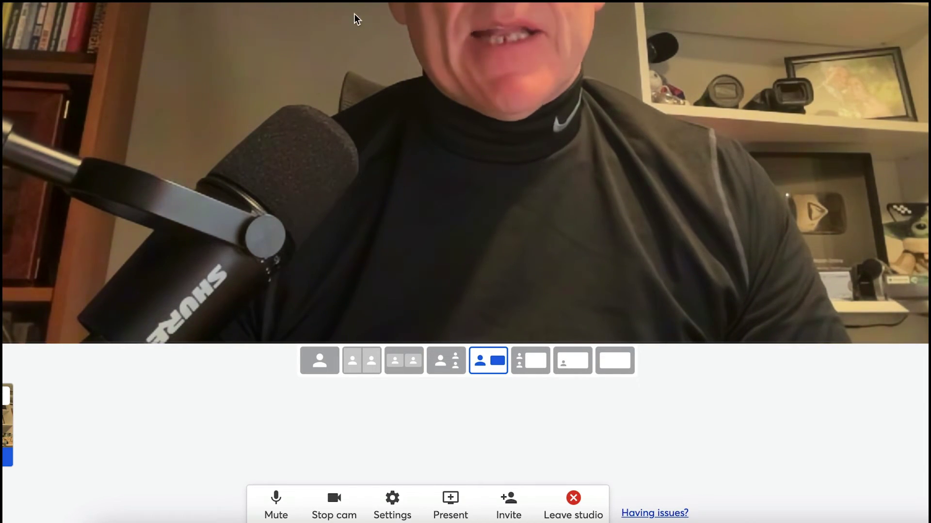
left_click(533, 365)
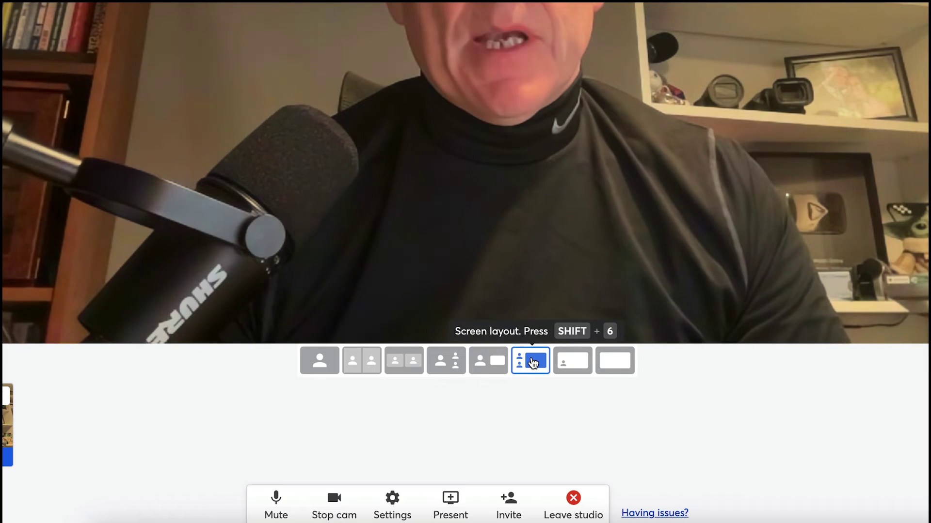
left_click(575, 367)
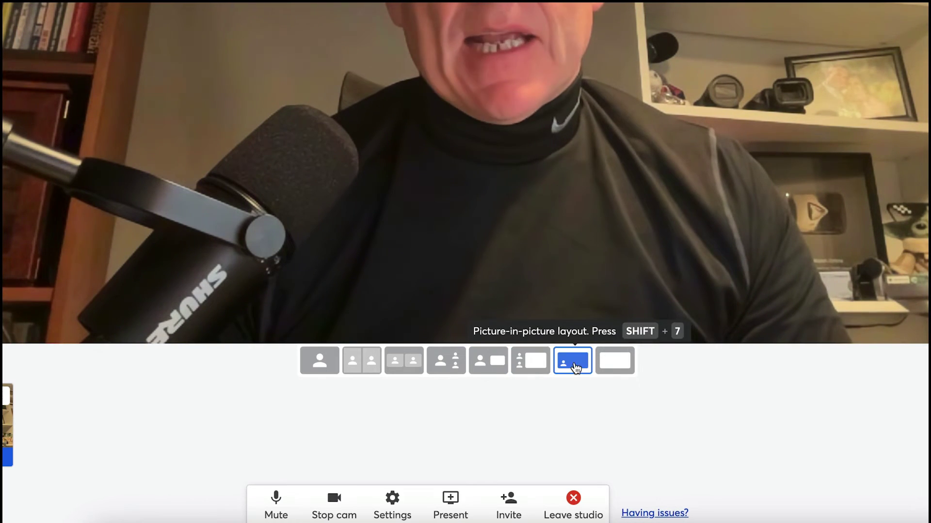
left_click(620, 362)
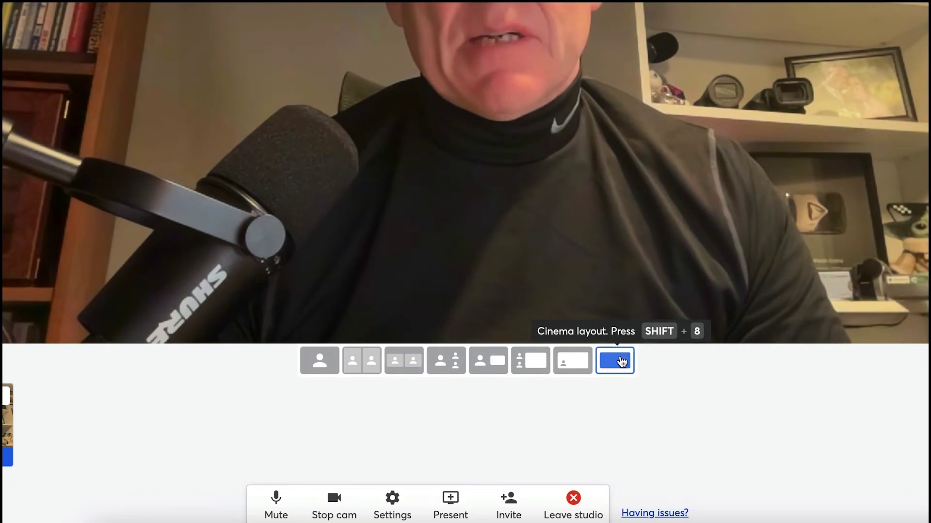
left_click(320, 362)
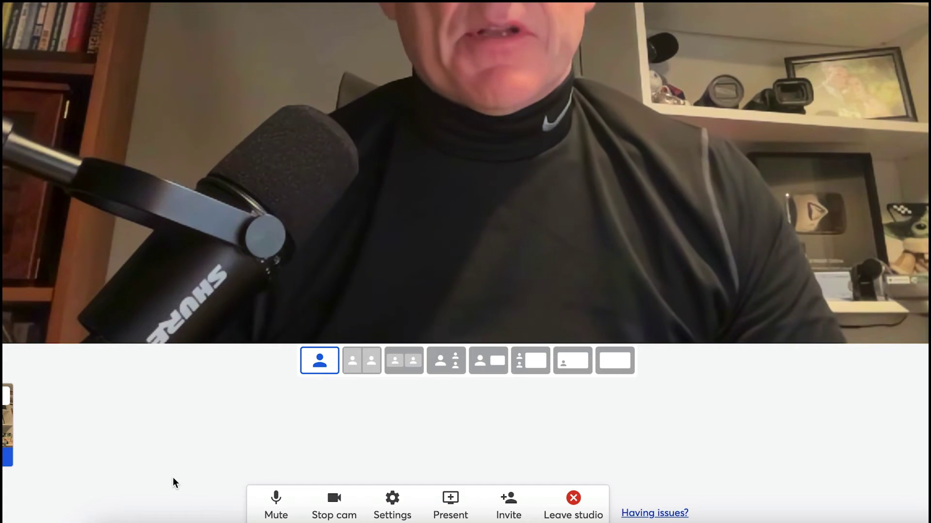
Turn off the webcam, look at the Slides presentation panel, and reopen the presentation sources
left_click(339, 498)
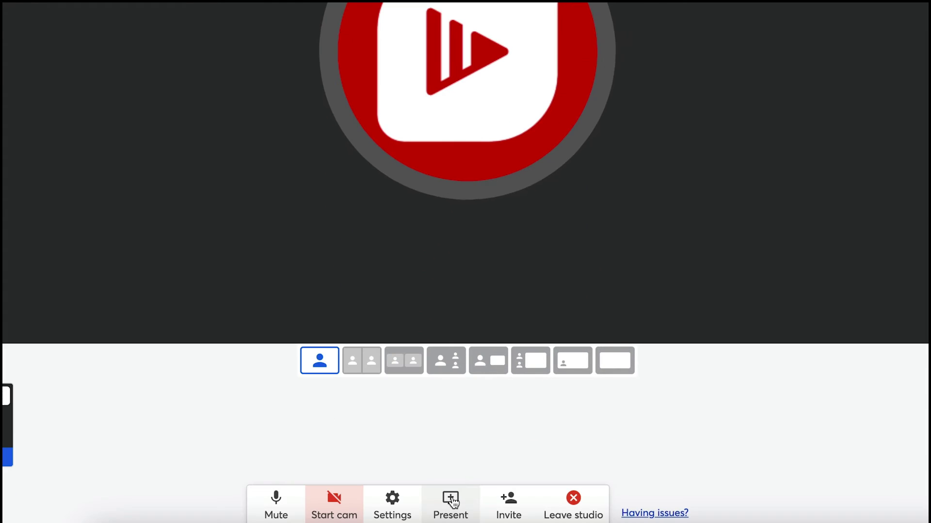
left_click(451, 499)
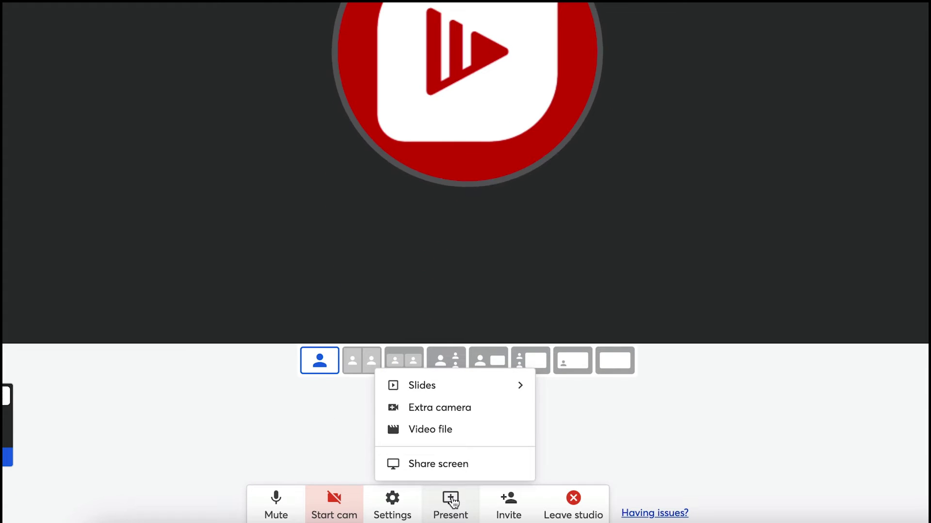
left_click(452, 386)
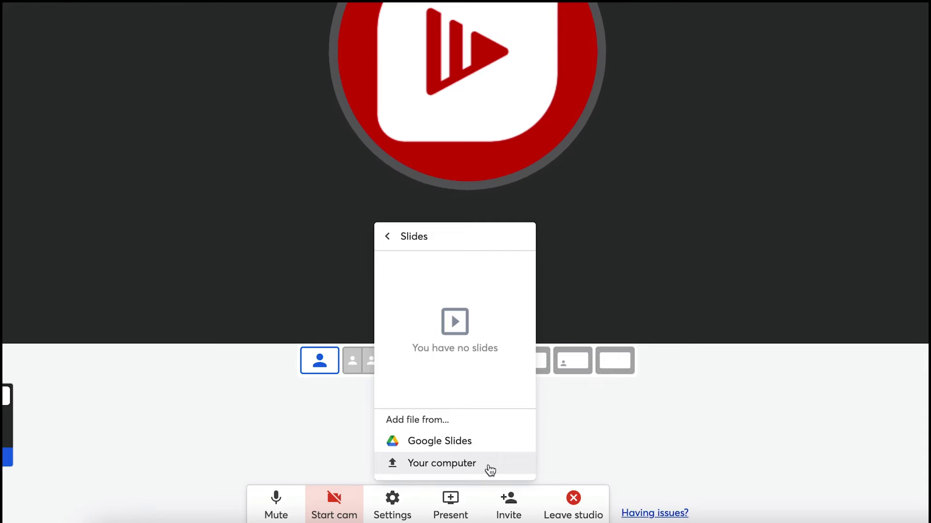
left_click(550, 457)
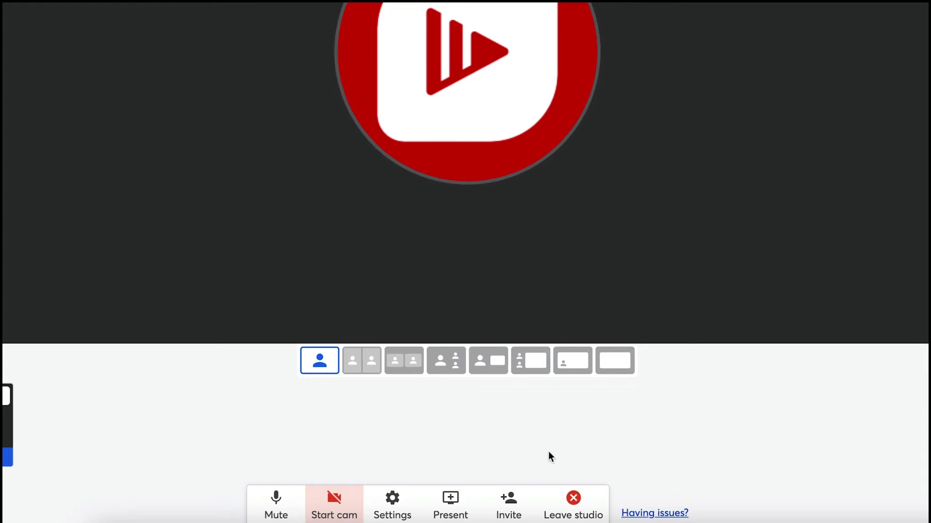
left_click(474, 497)
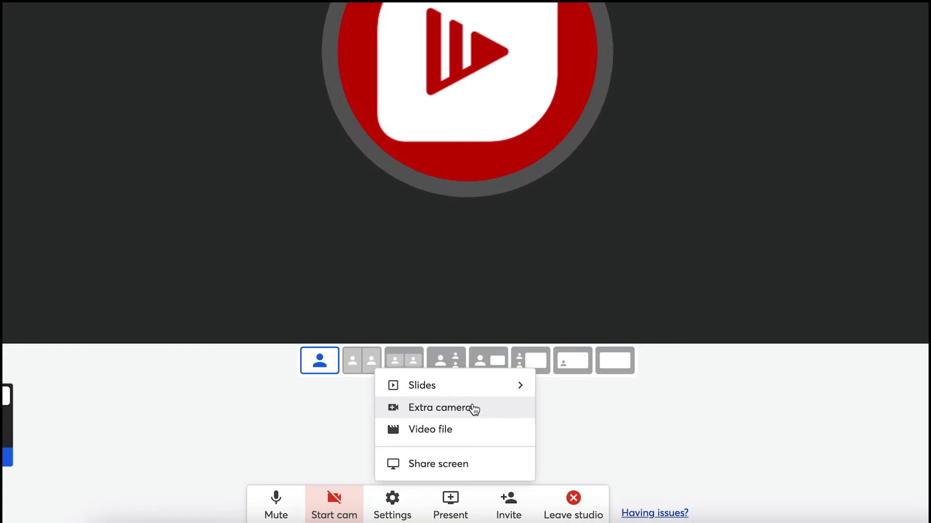
Share Ecamm Live Virtual Cam as an extra camera and add it to the stream
left_click(485, 409)
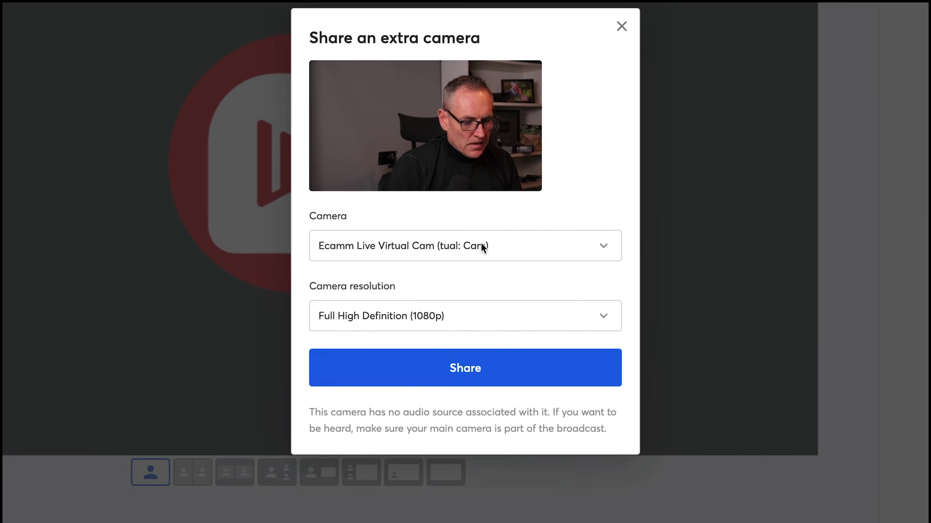
left_click(656, 136)
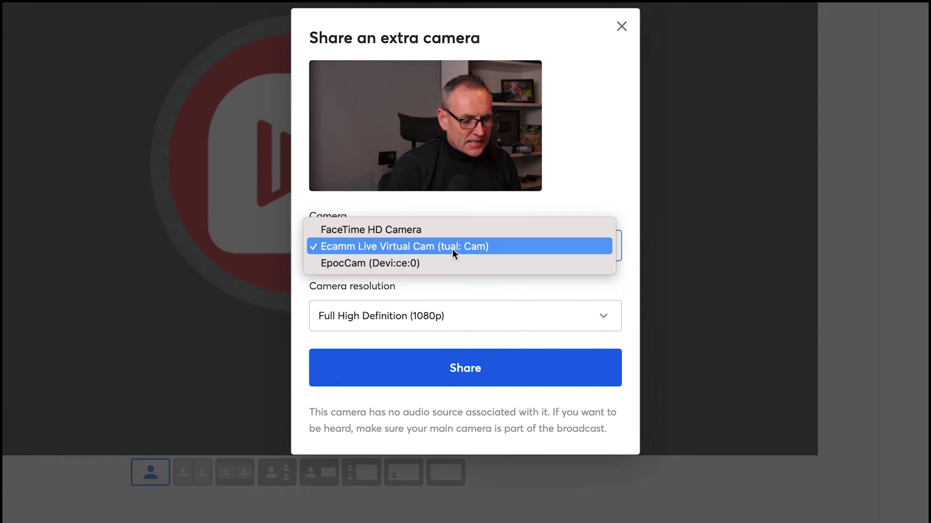
left_click(592, 203)
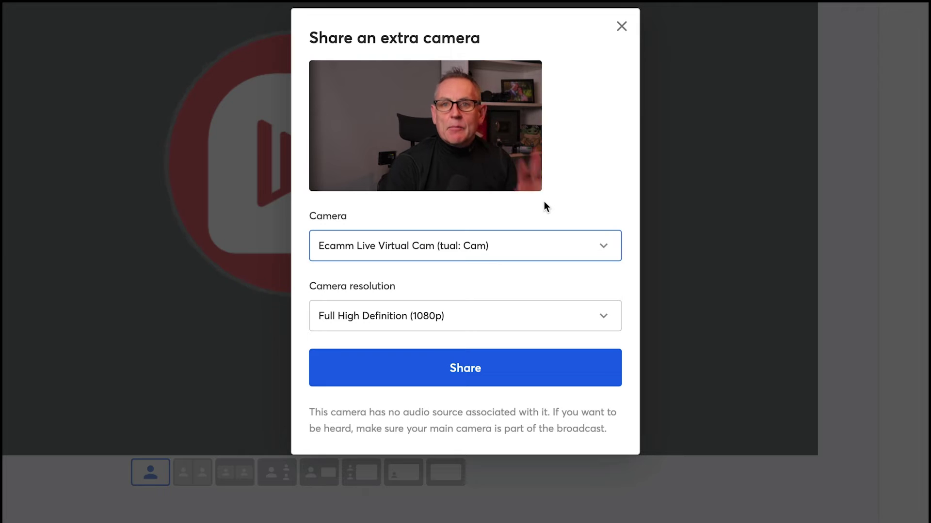
left_click(473, 377)
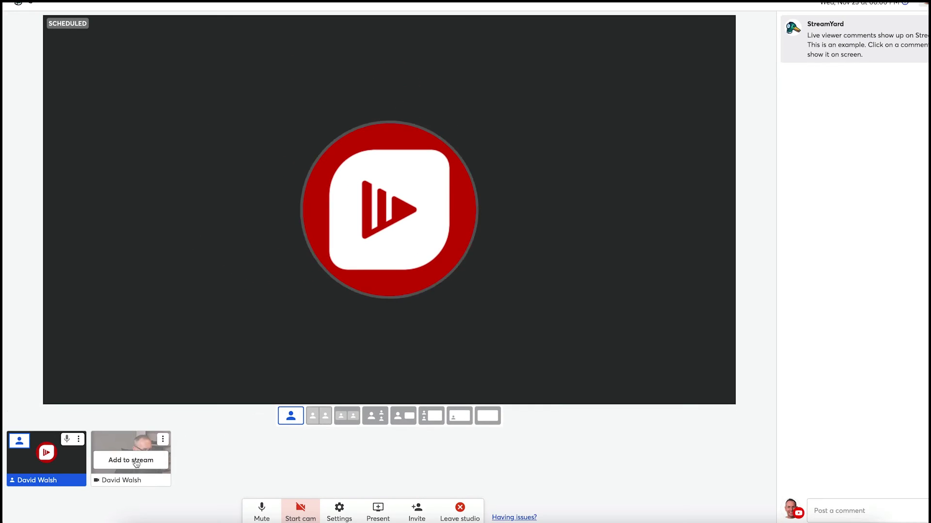
left_click(149, 456)
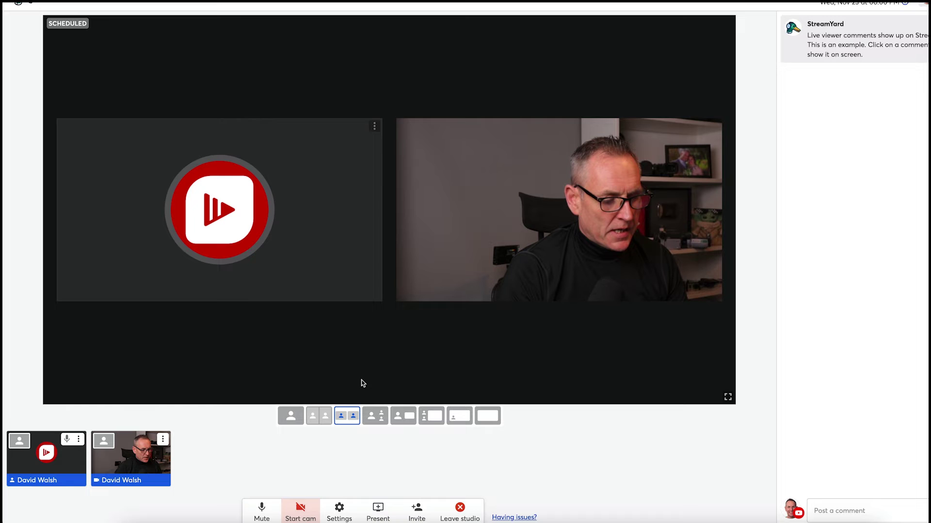
Try the cropped, large-with-small and side-thumbnail layouts, then take the camera off stage
left_click(316, 418)
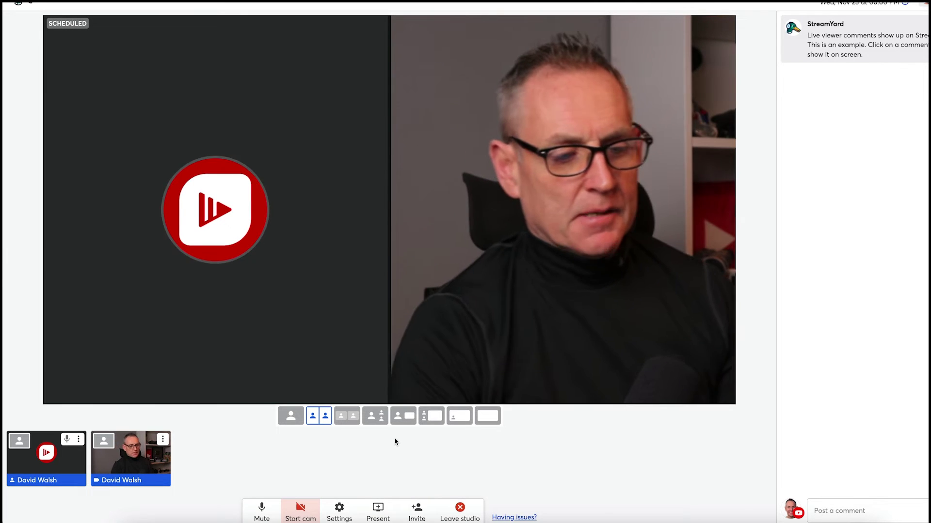
left_click(376, 420)
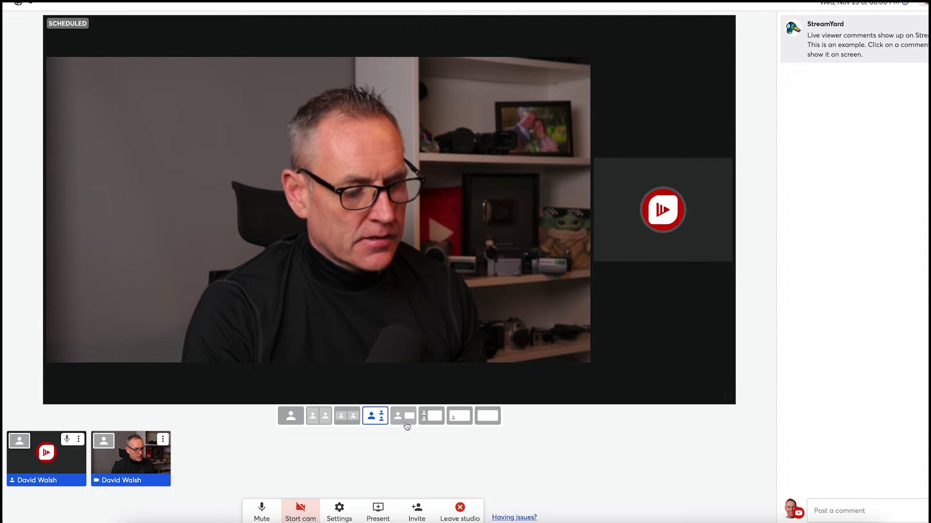
left_click(408, 419)
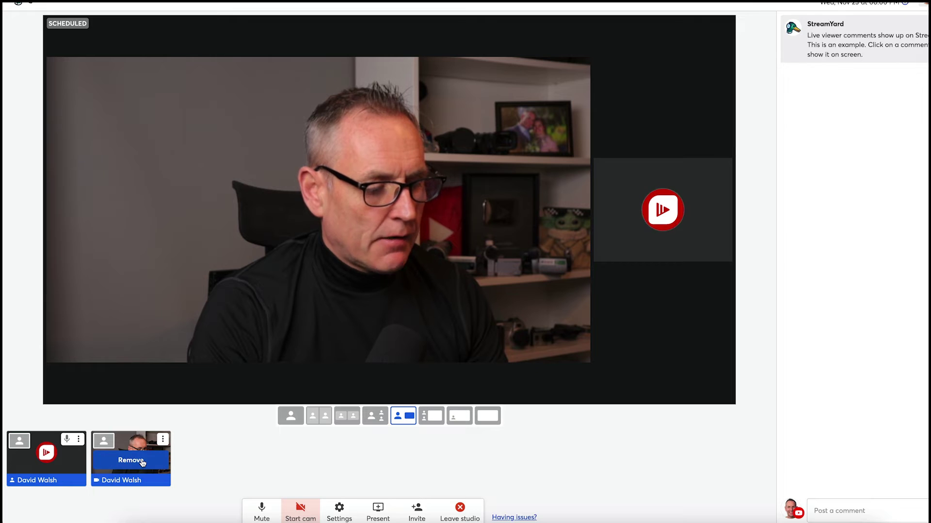
left_click(142, 463)
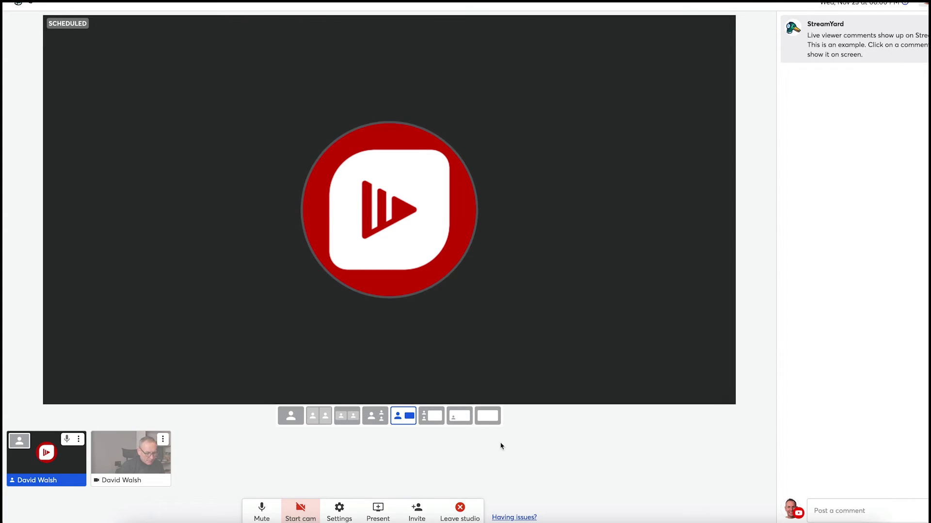
Abandon presenting a video file, switch the stage to the screen layout, and open Invite guests
left_click(377, 509)
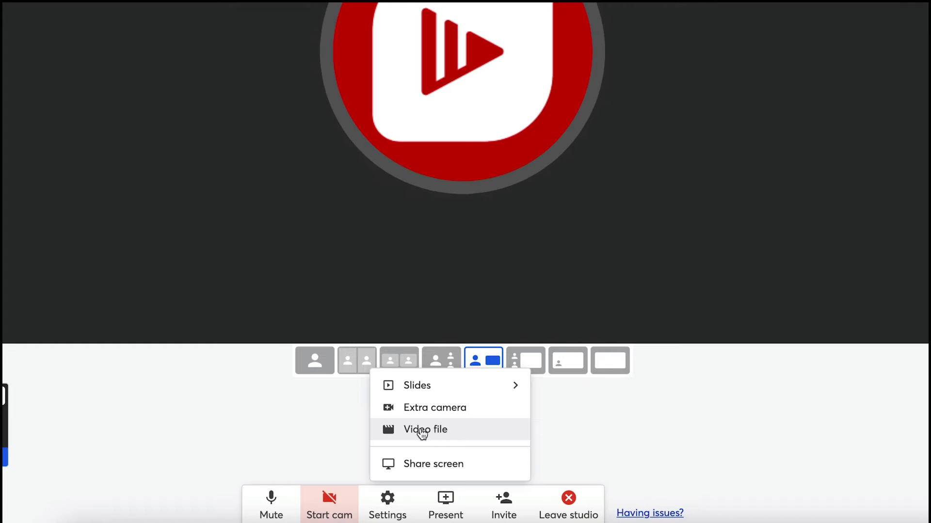
left_click(421, 433)
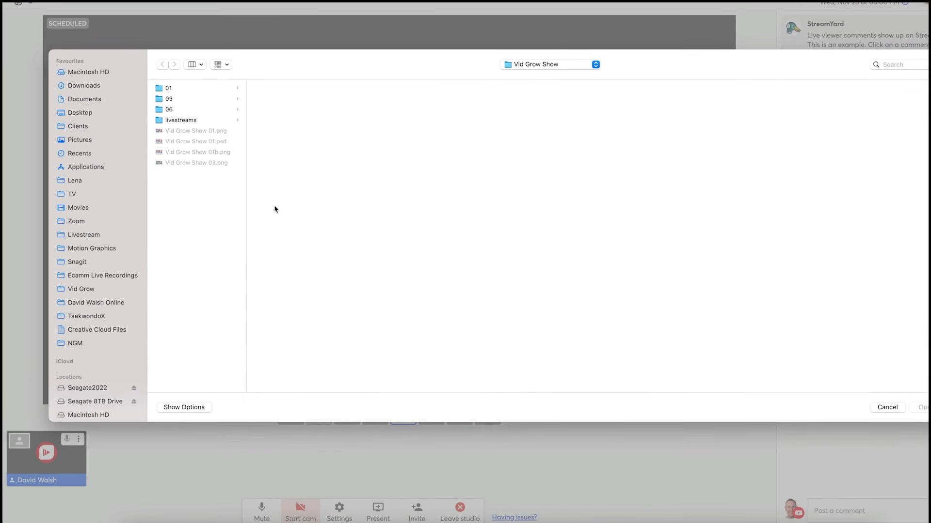
left_click(887, 408)
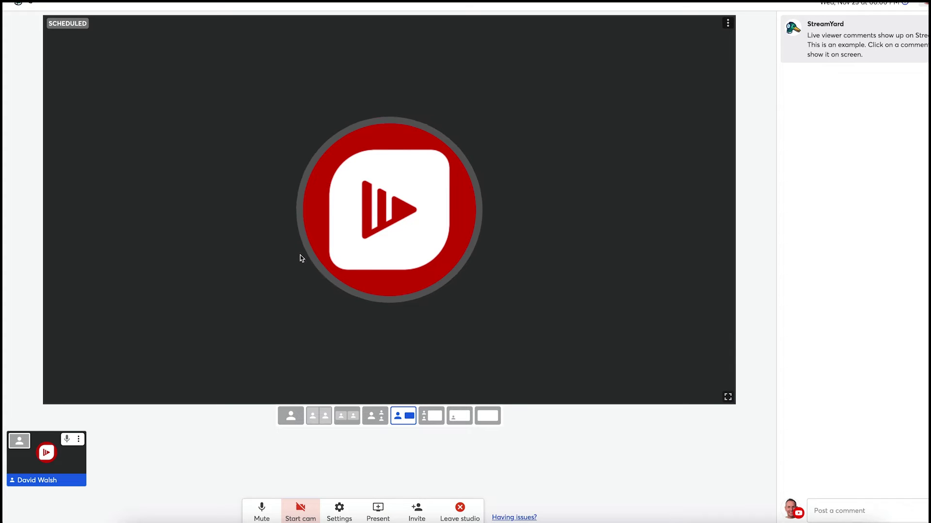
left_click(439, 420)
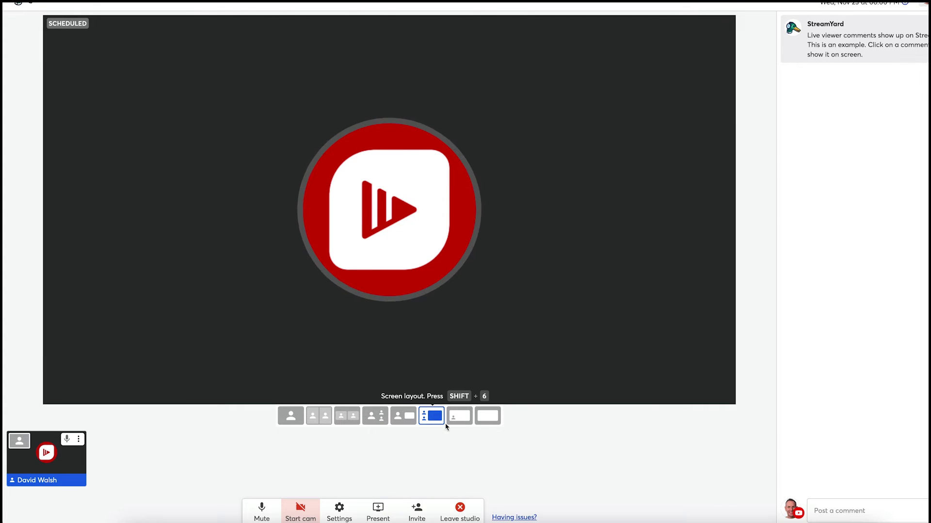
left_click(417, 512)
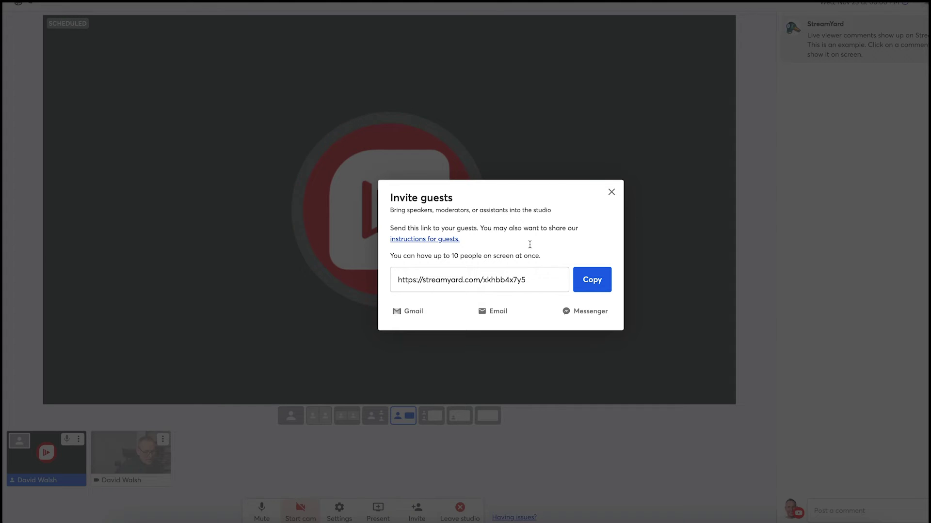
Select the guest invite link, then close the Invite guests window
left_click(543, 280)
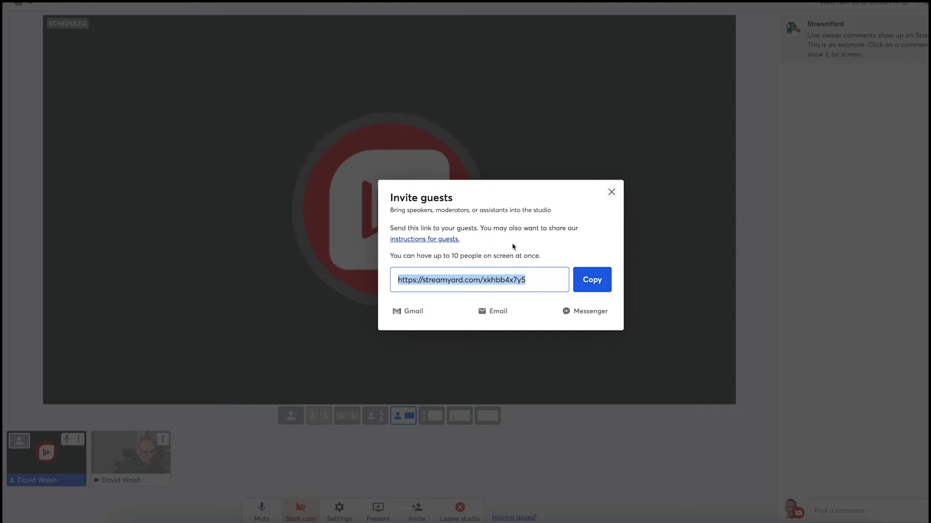
left_click_drag(455, 255, 462, 256)
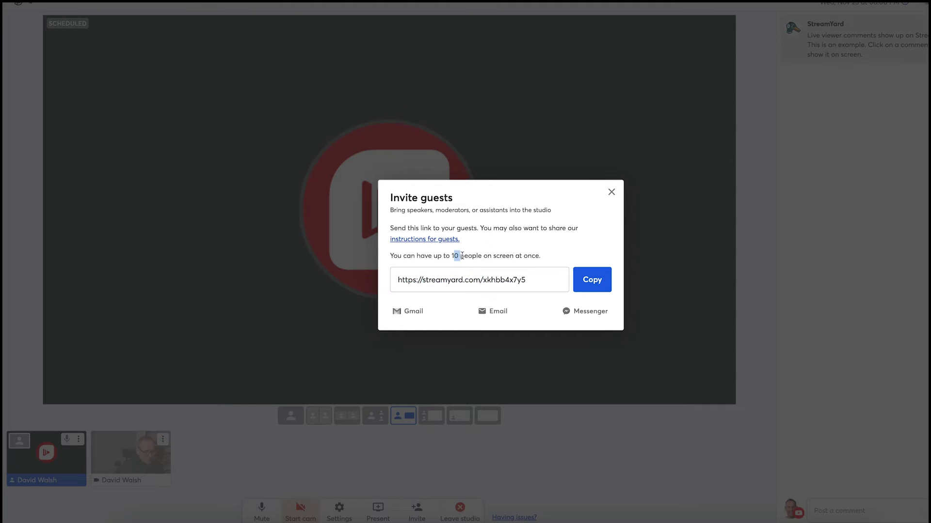
left_click(611, 193)
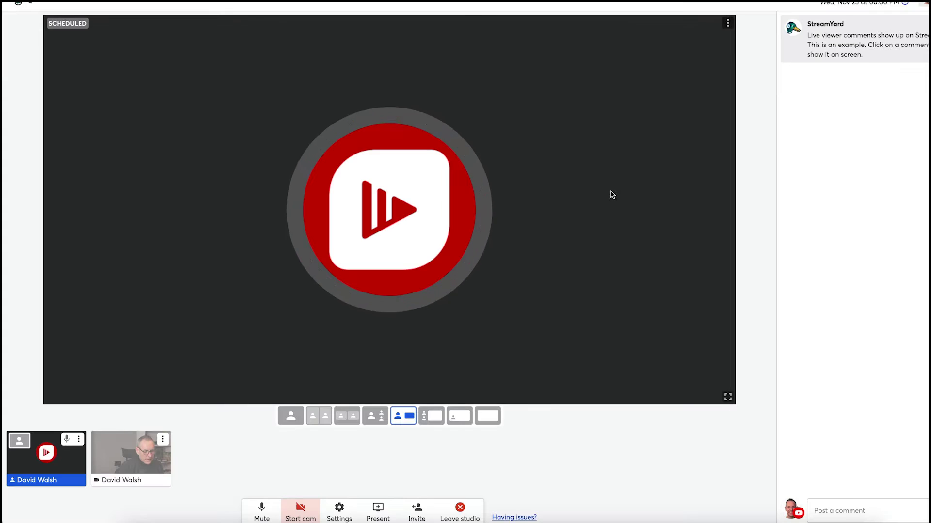
Stop the extra camera from its tile menu and toggle the Comments panel off and on
left_click(163, 440)
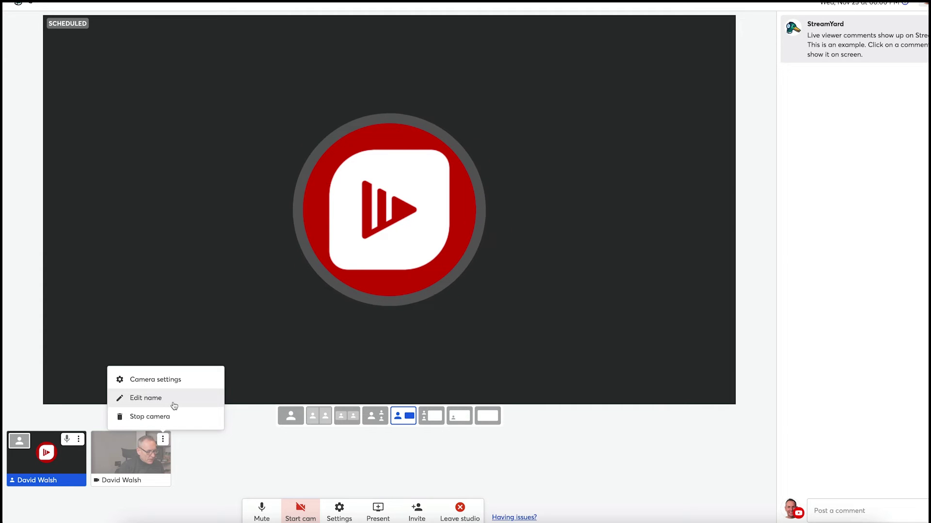
left_click(194, 418)
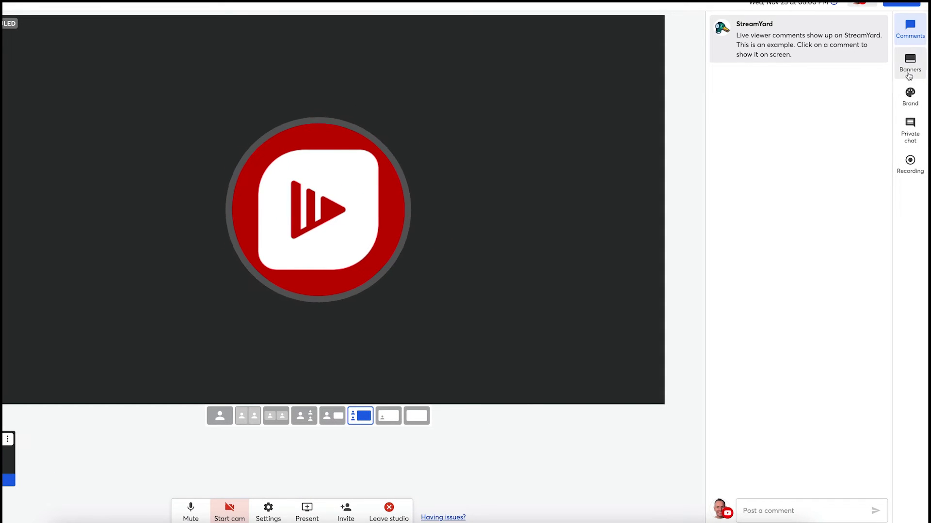
left_click(909, 33)
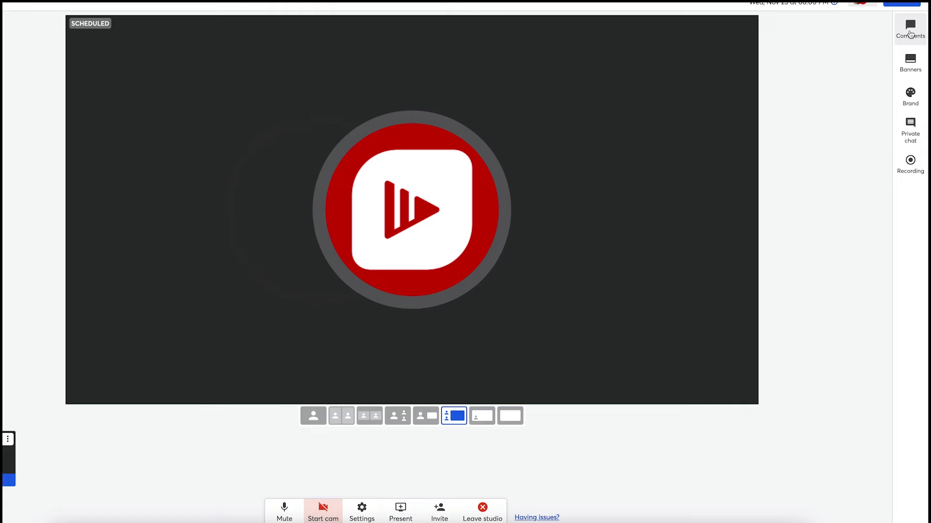
left_click(909, 33)
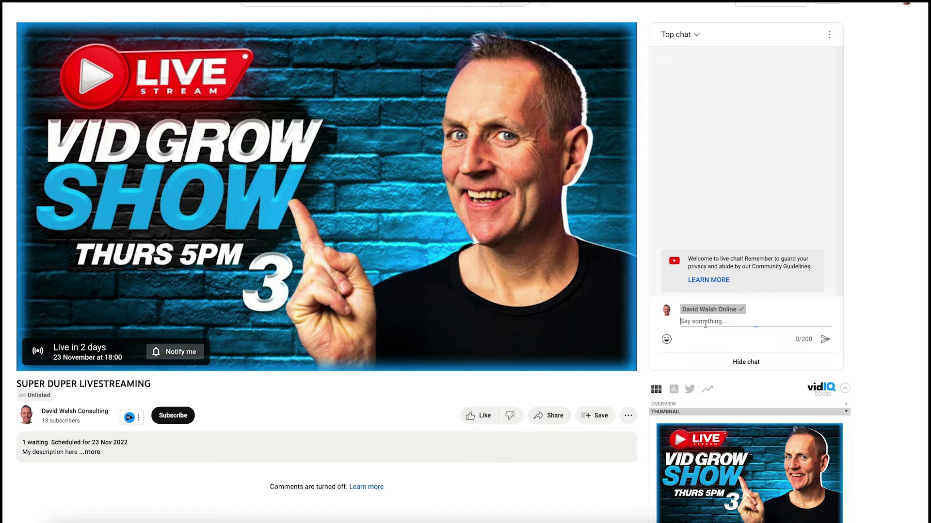
Finish typing 'Hello there' in the scheduled stream's YouTube live chat and send it
type("llo there")
key("Return")
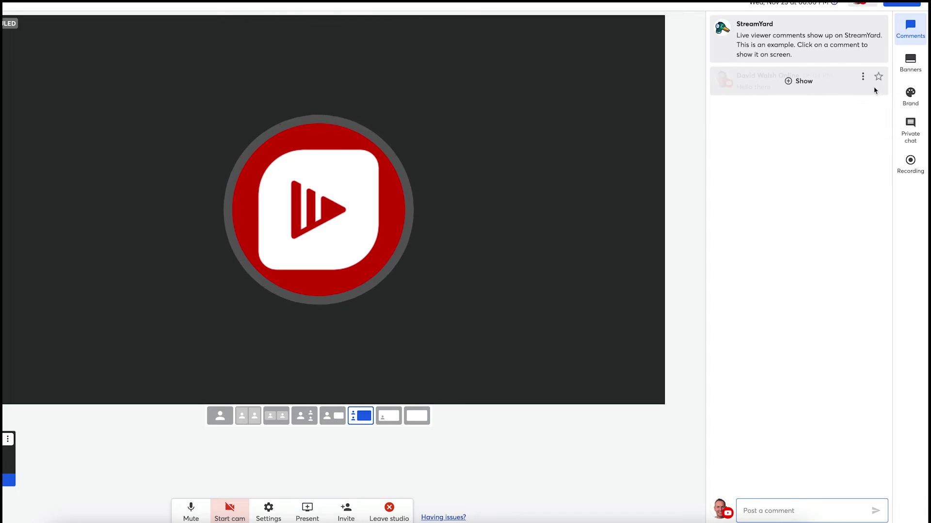
Star the Hello there comment and switch between the Starred and Live comment tabs
left_click(879, 78)
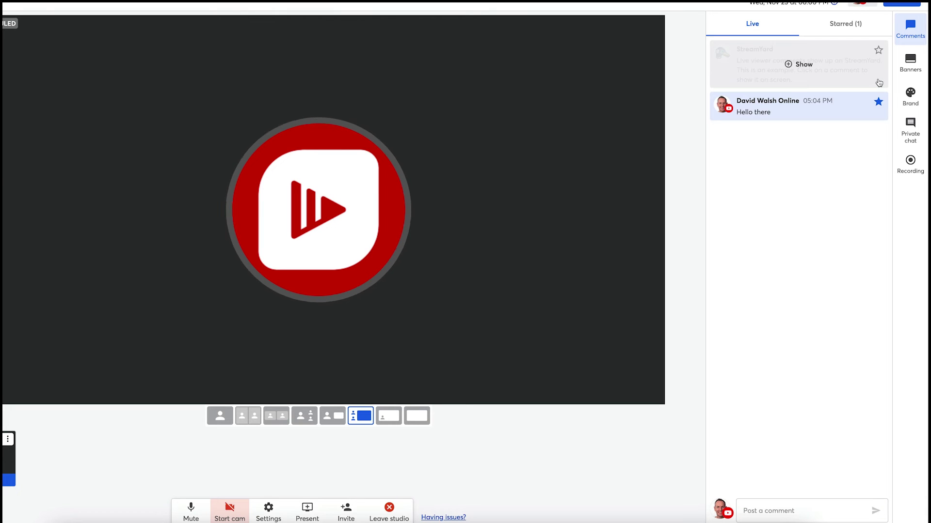
left_click(850, 29)
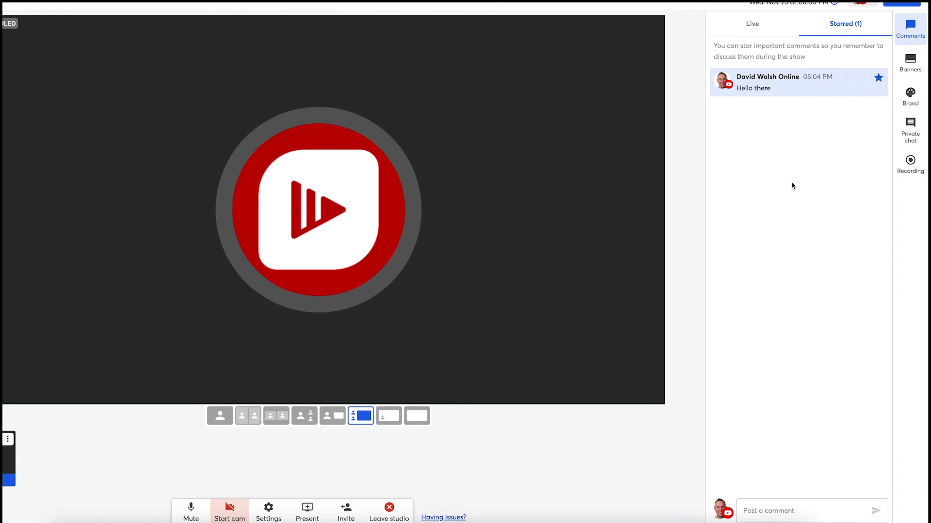
left_click(762, 27)
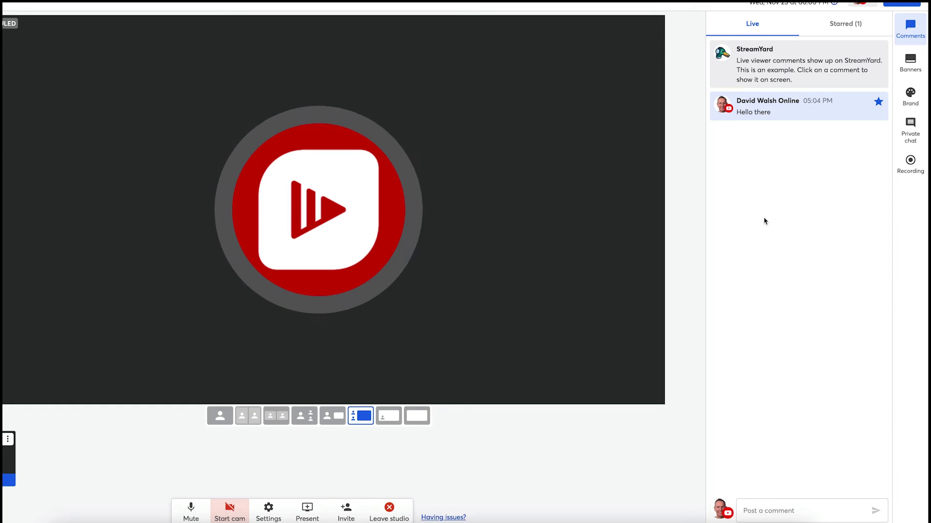
left_click(840, 27)
Show and hide the starred comment on stage, ending hidden, then bring up the Banners list
mouse_move(797, 89)
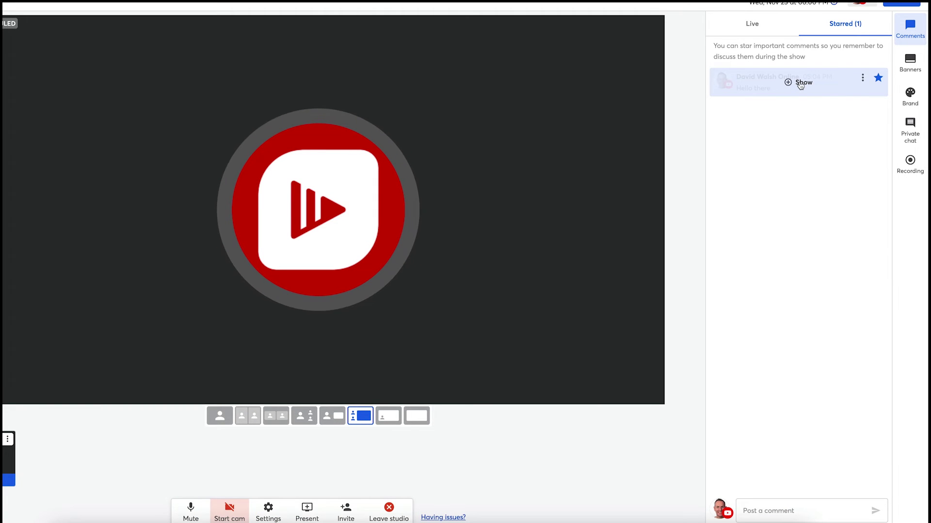
left_click(798, 84)
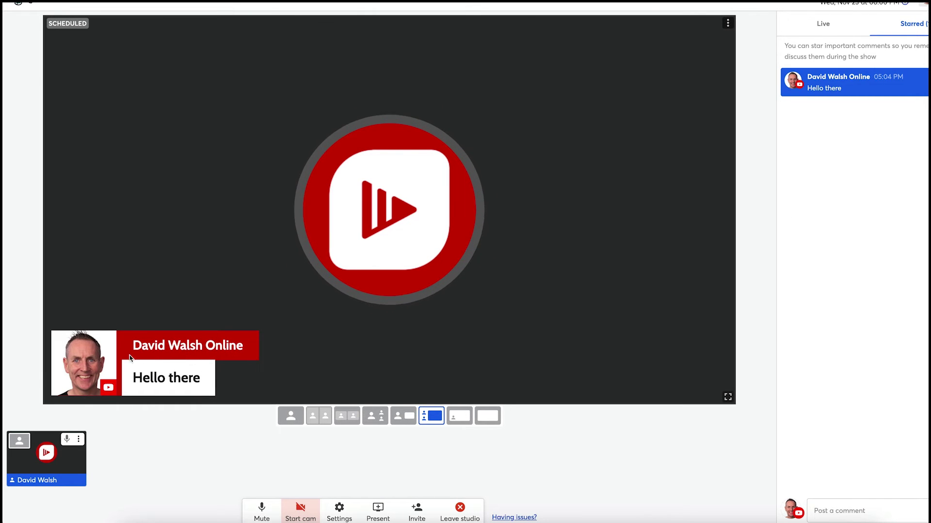
mouse_move(884, 91)
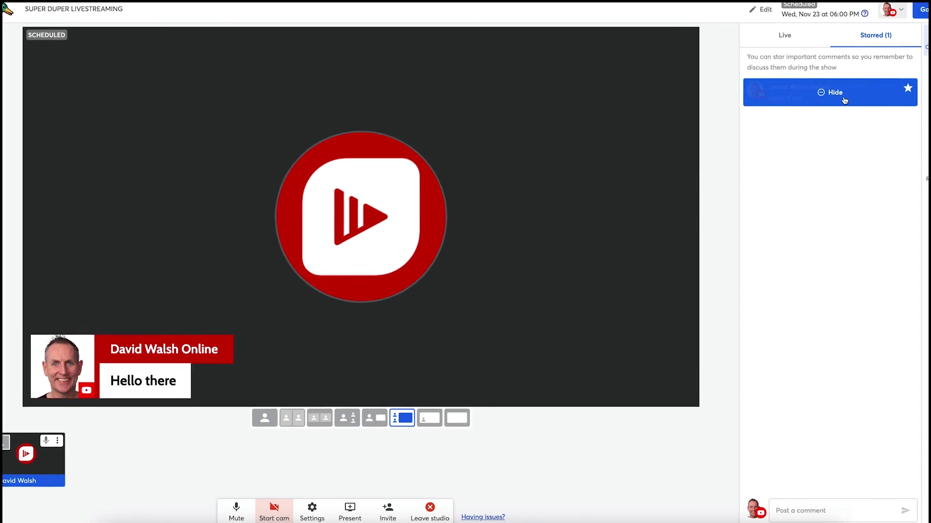
left_click(838, 95)
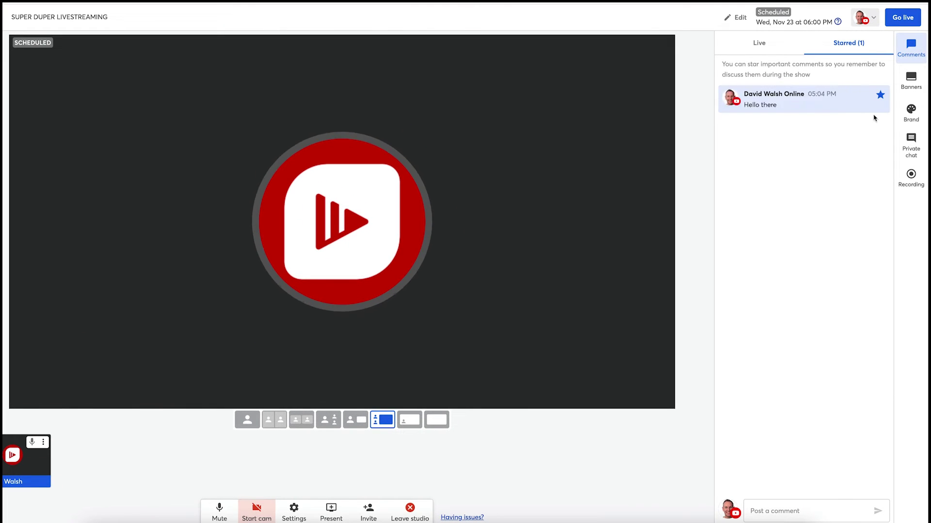
left_click(799, 100)
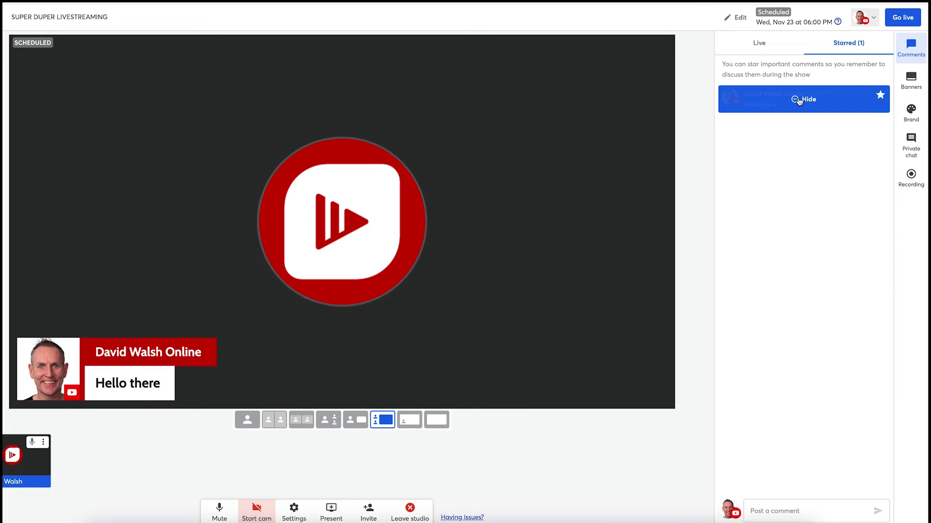
left_click(799, 101)
left_click(897, 79)
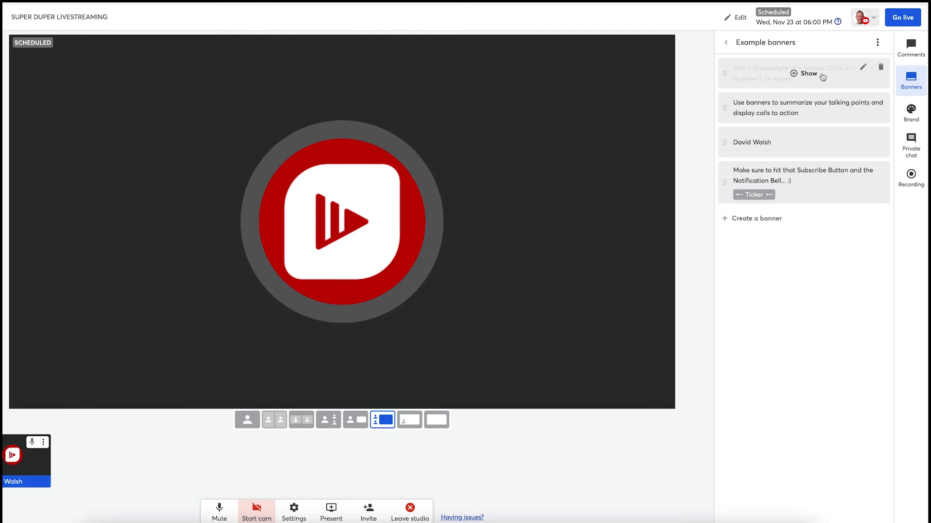
Show the first example banner, then create a 'Hello there...' banner scrolling as a bottom ticker
left_click(820, 76)
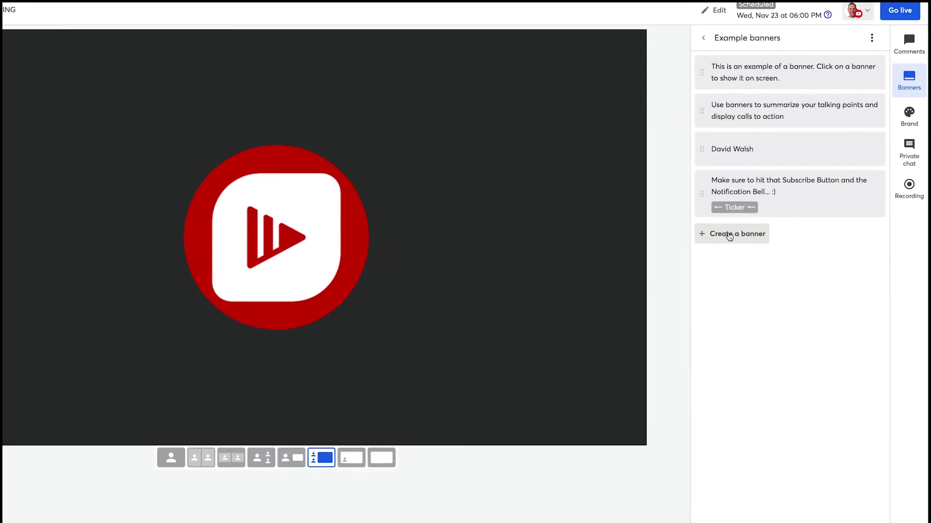
left_click(748, 219)
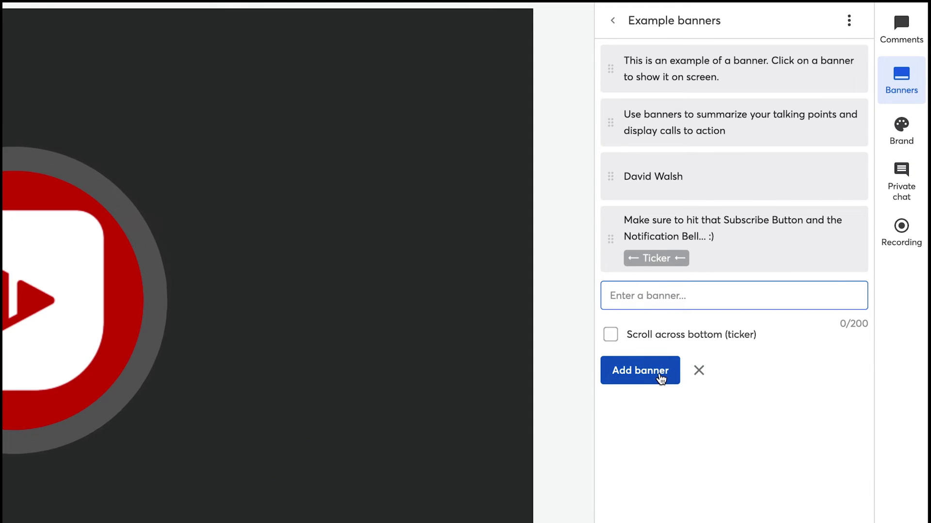
left_click(660, 378)
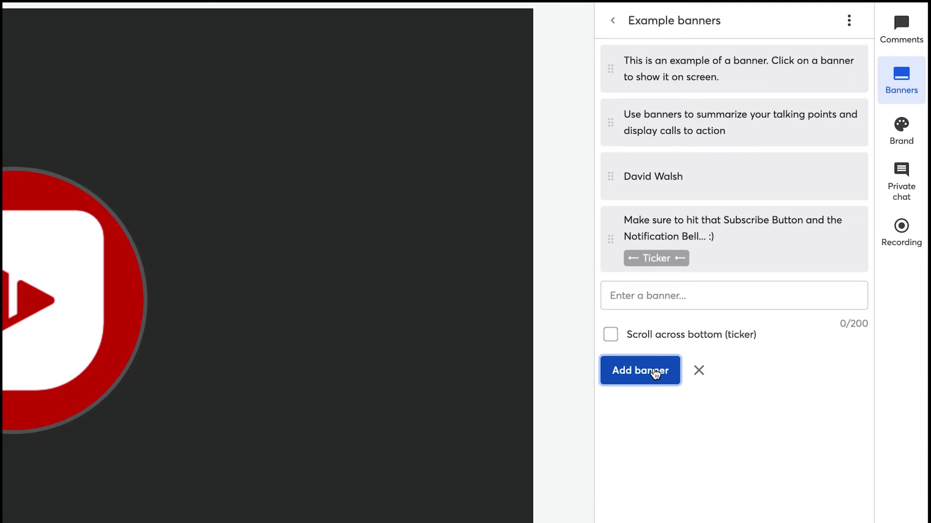
left_click(639, 295)
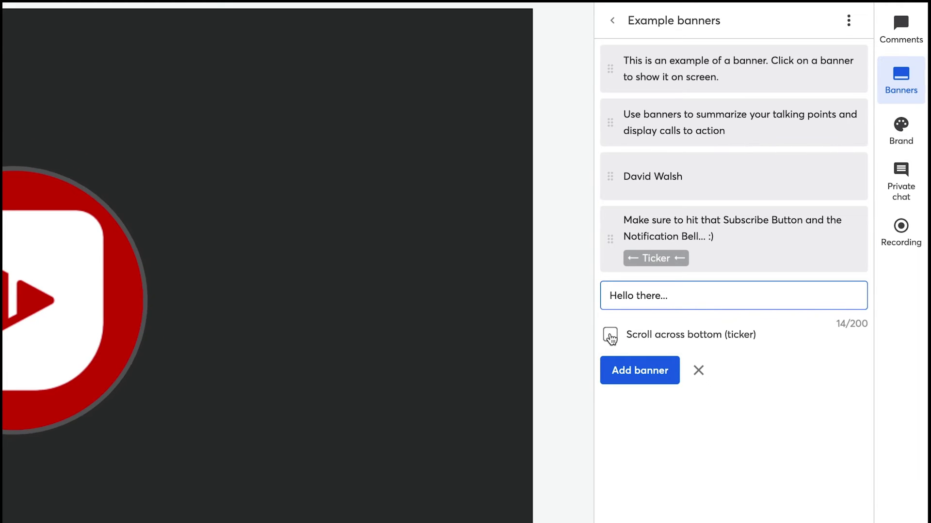
left_click(610, 334)
left_click(638, 372)
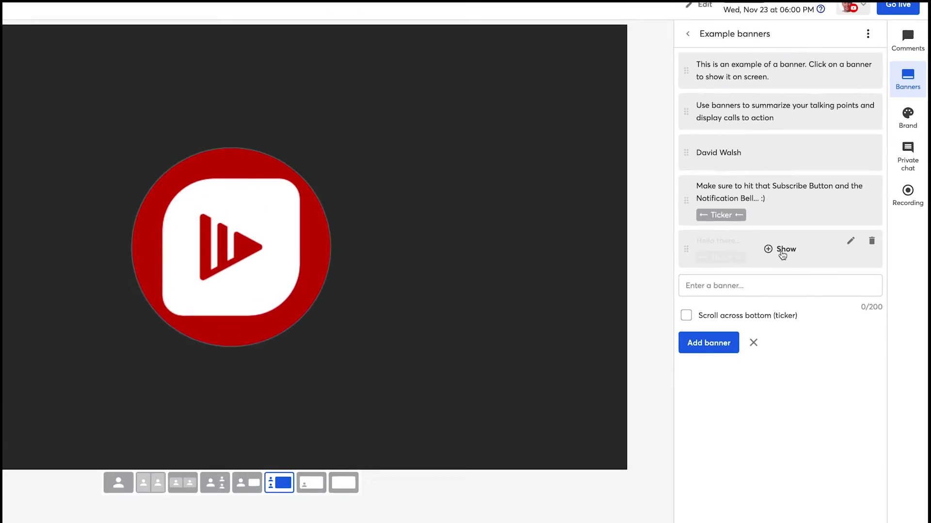
Try the ticker, name and talking-points banners on stage, ending with no banner shown
left_click(734, 303)
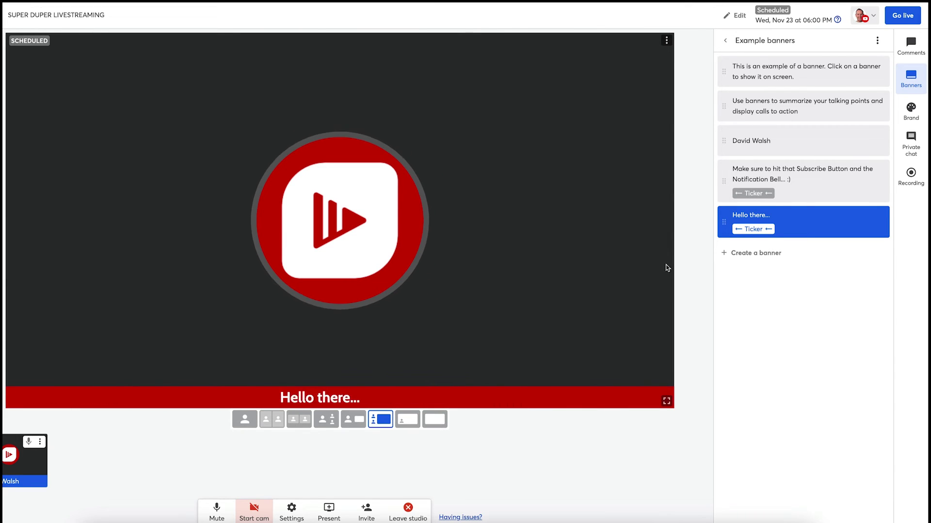
left_click(806, 142)
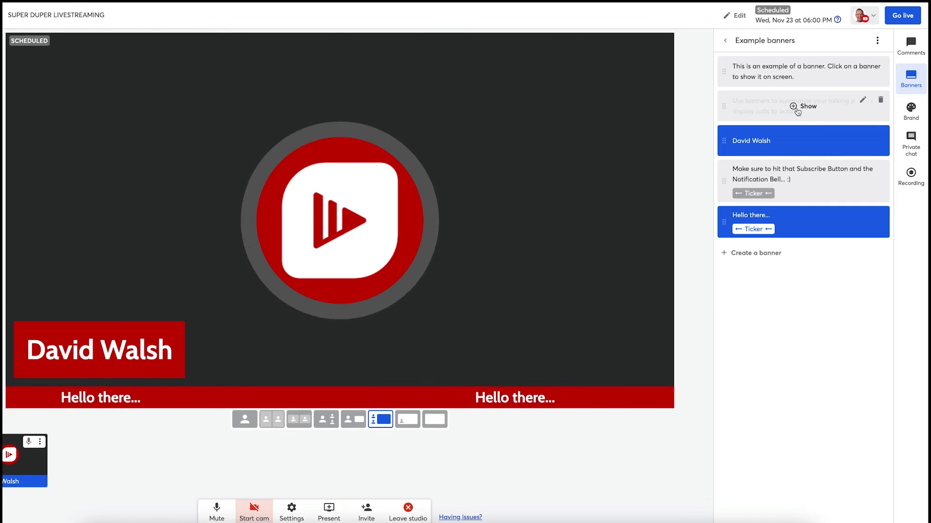
left_click(797, 109)
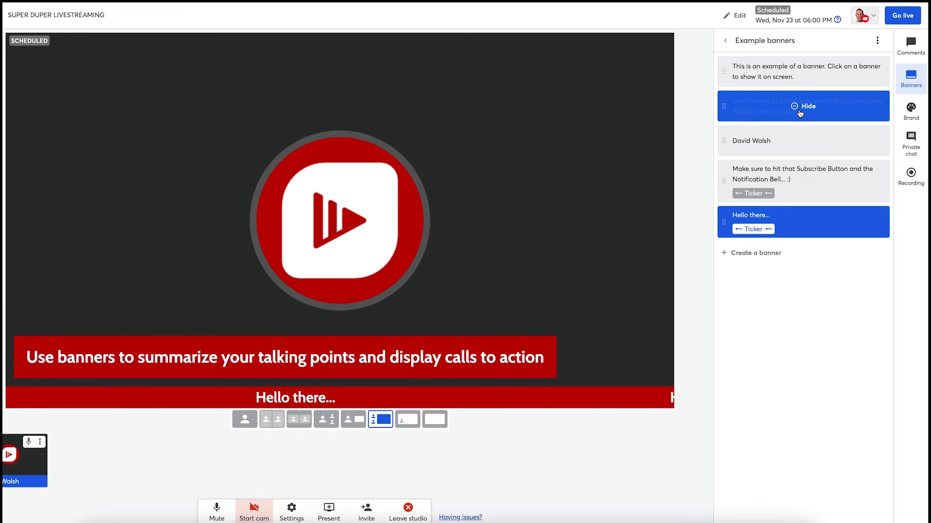
mouse_move(839, 146)
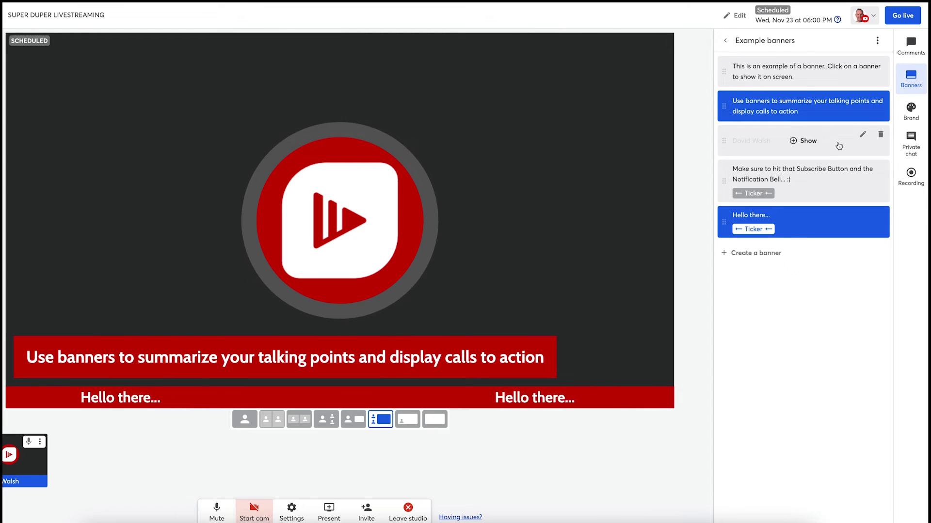
mouse_move(795, 111)
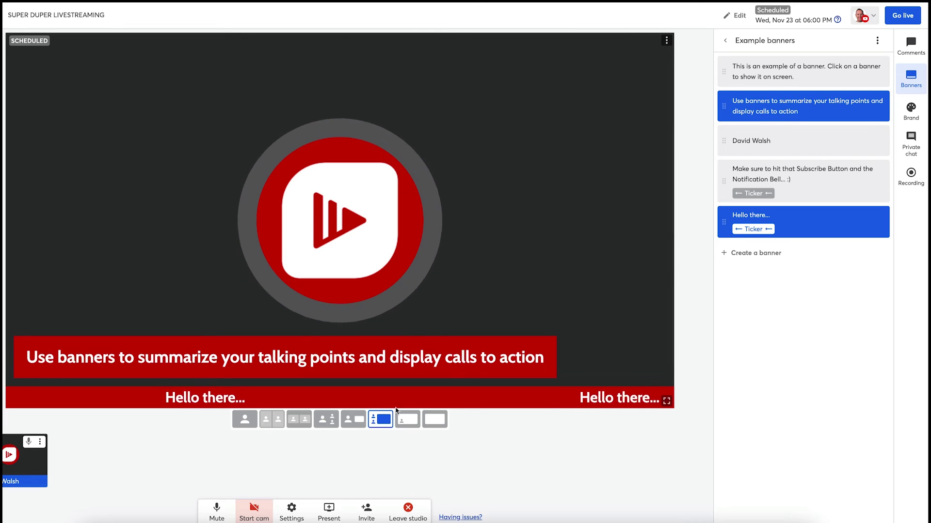
mouse_move(862, 231)
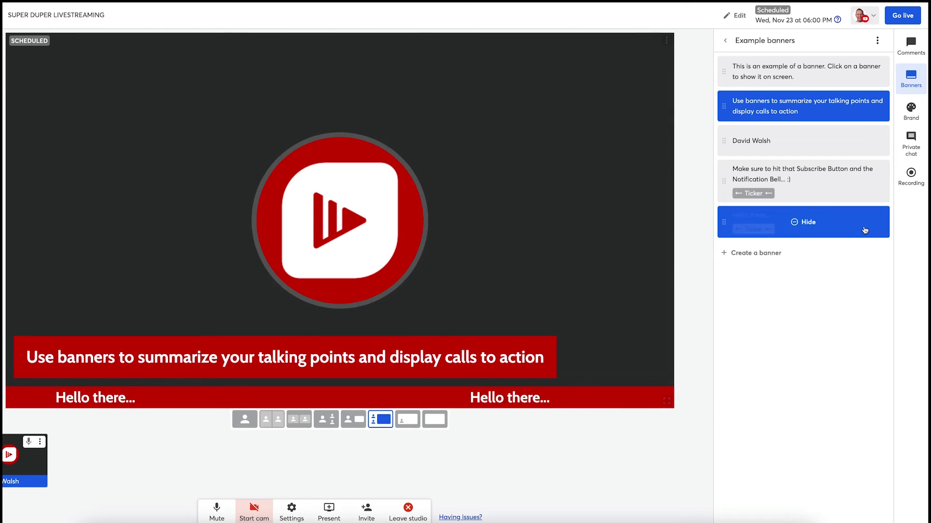
left_click(774, 228)
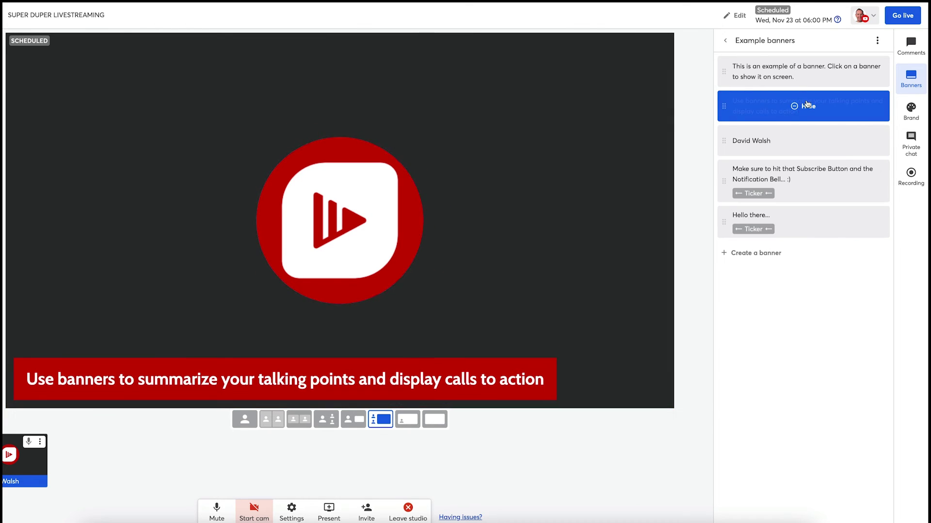
left_click(801, 107)
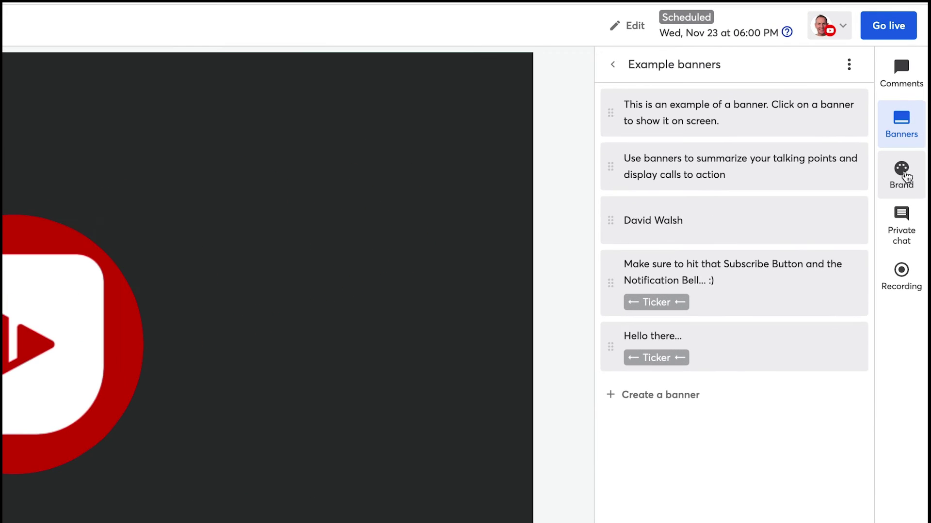
Set the brand colour to #cc0000 in the brand settings
left_click(902, 174)
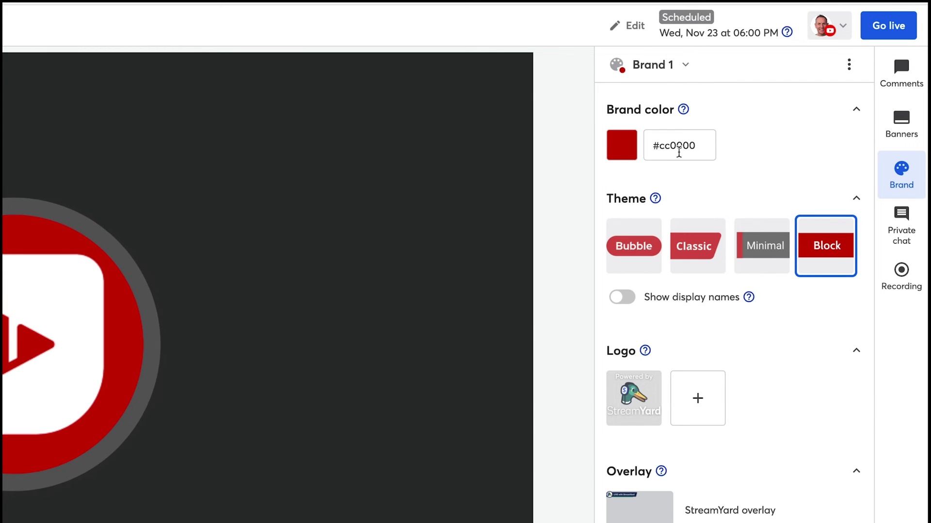
left_click(625, 148)
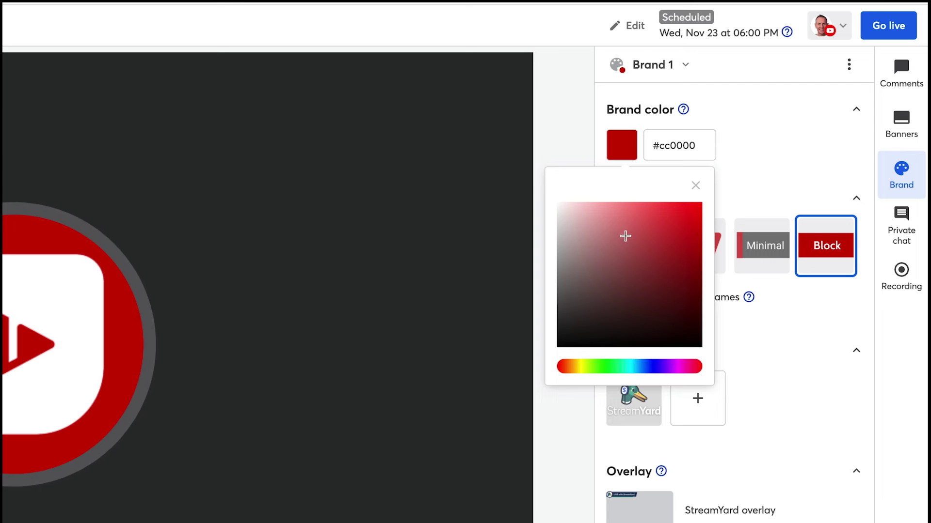
left_click_drag(654, 371, 636, 370)
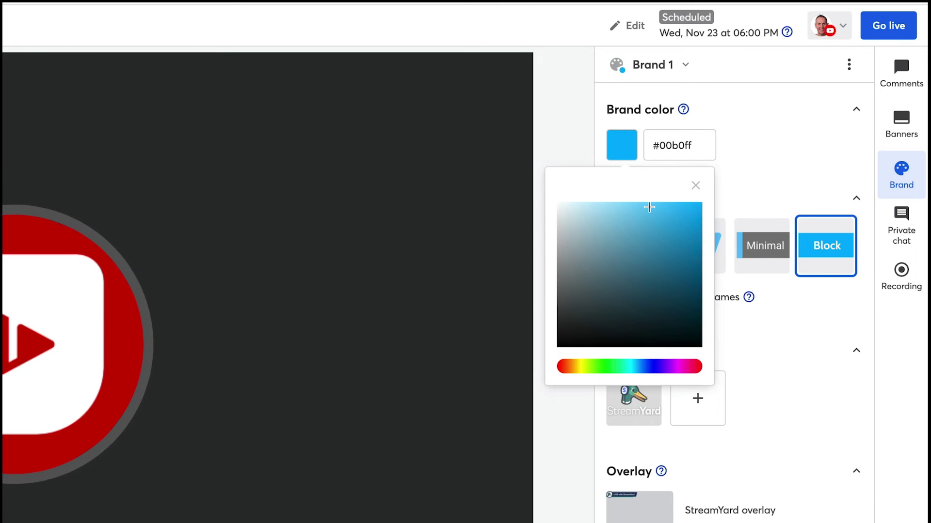
left_click(723, 147)
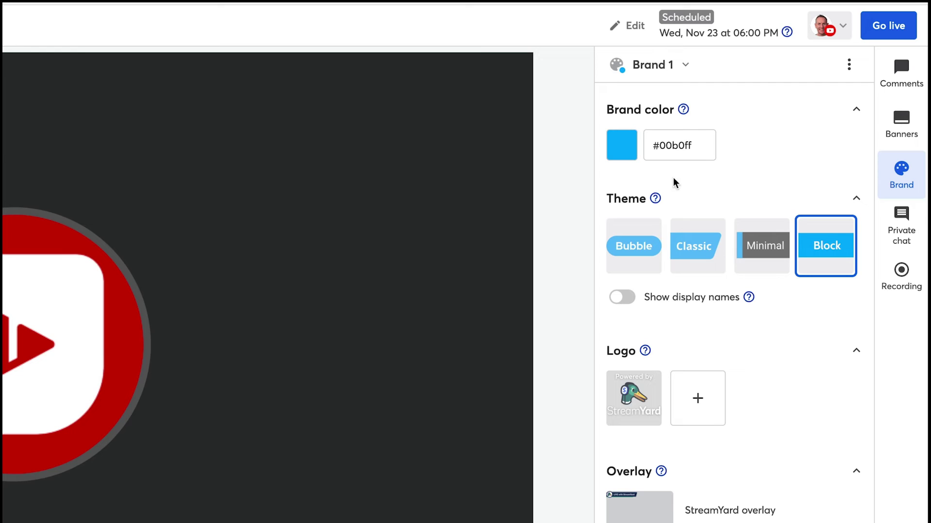
left_click_drag(659, 145, 786, 151)
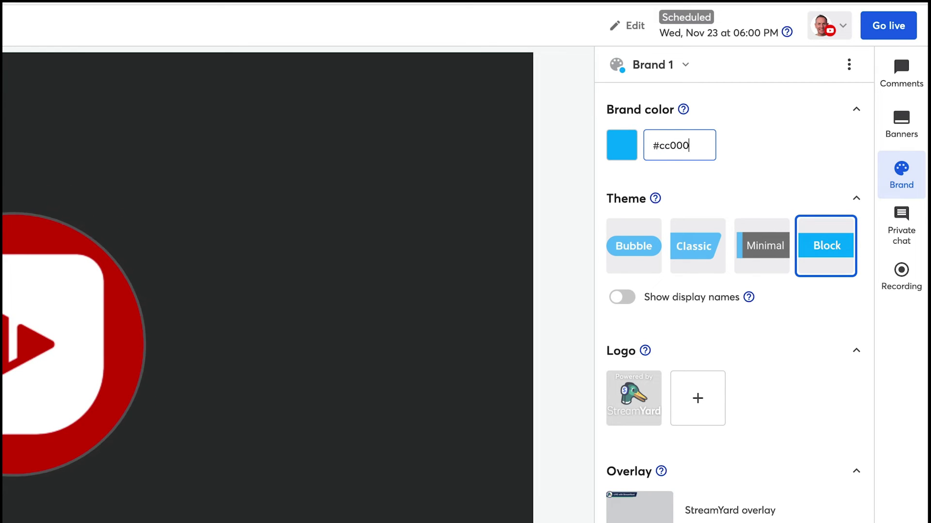
type("cc0000")
left_click(791, 156)
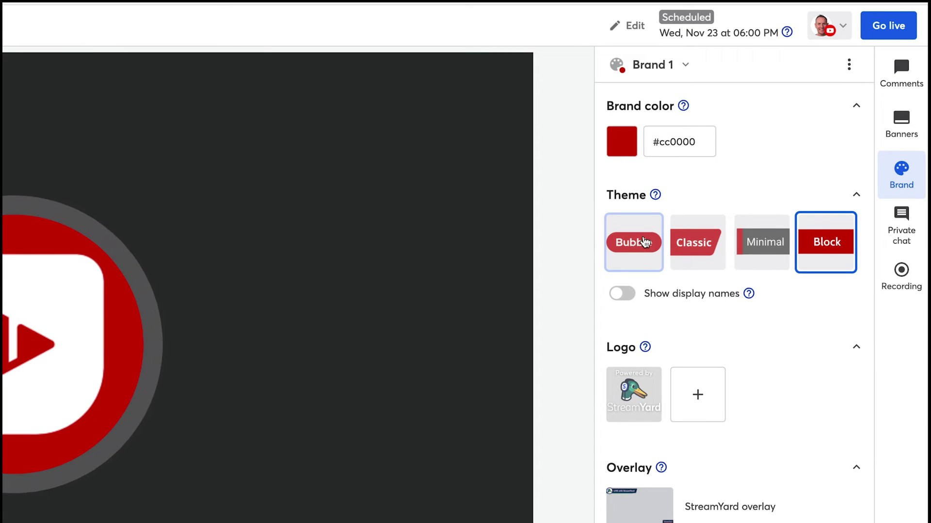
Try the Bubble, Classic, Minimal and Block banner themes, settle on Bubble, and view the example banners
left_click(624, 248)
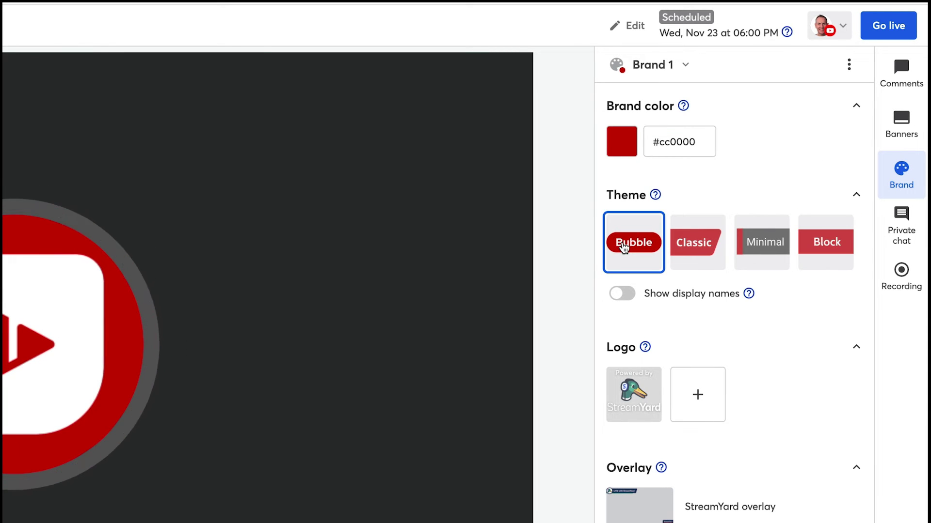
left_click(717, 254)
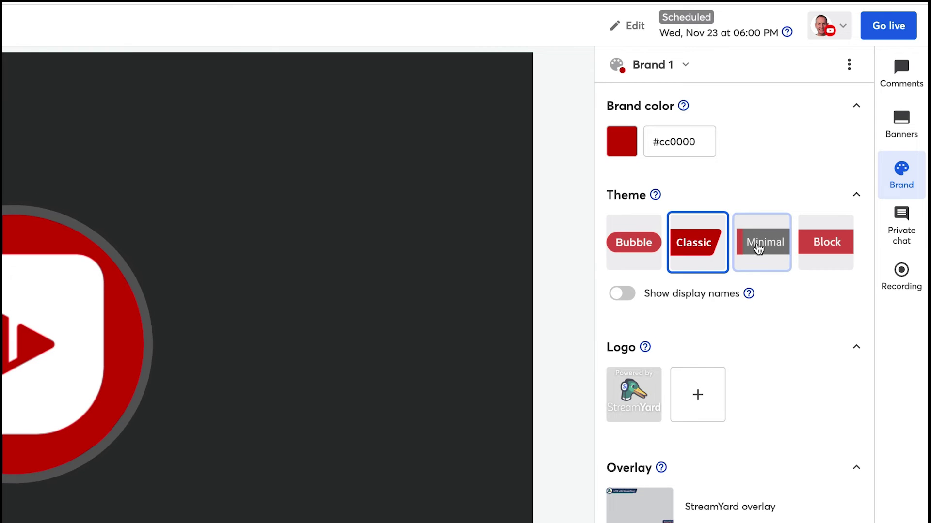
left_click(758, 249)
left_click(824, 249)
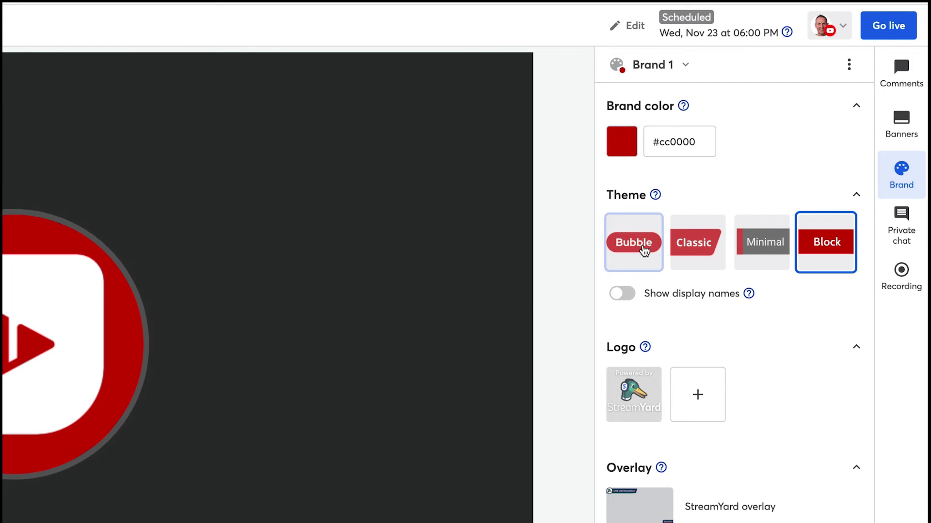
left_click(644, 250)
left_click(916, 131)
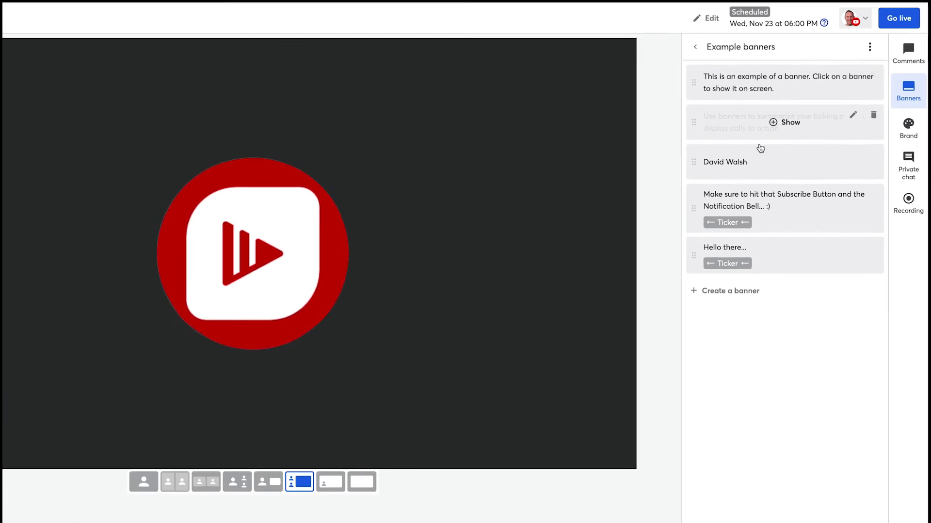
Show the name banner and switch banners through Classic and Minimal to the Block theme
left_click(765, 160)
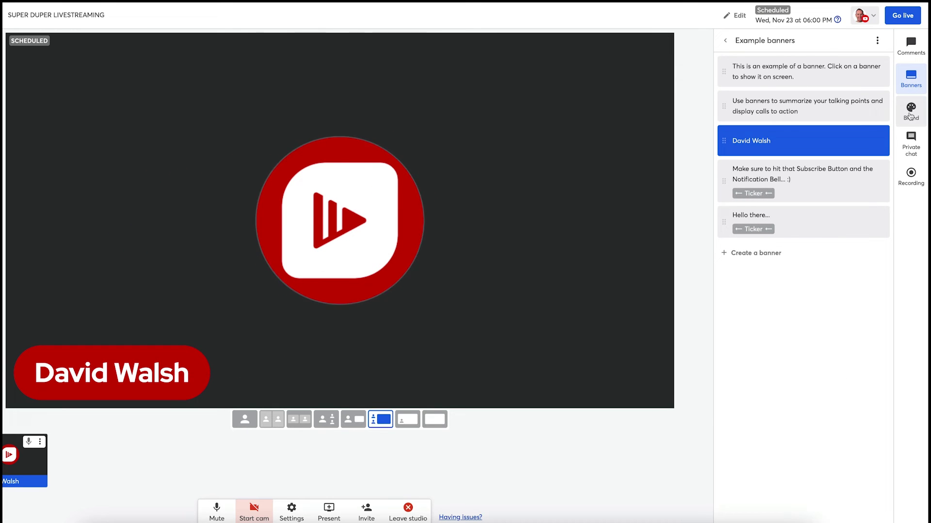
left_click(910, 115)
left_click(781, 160)
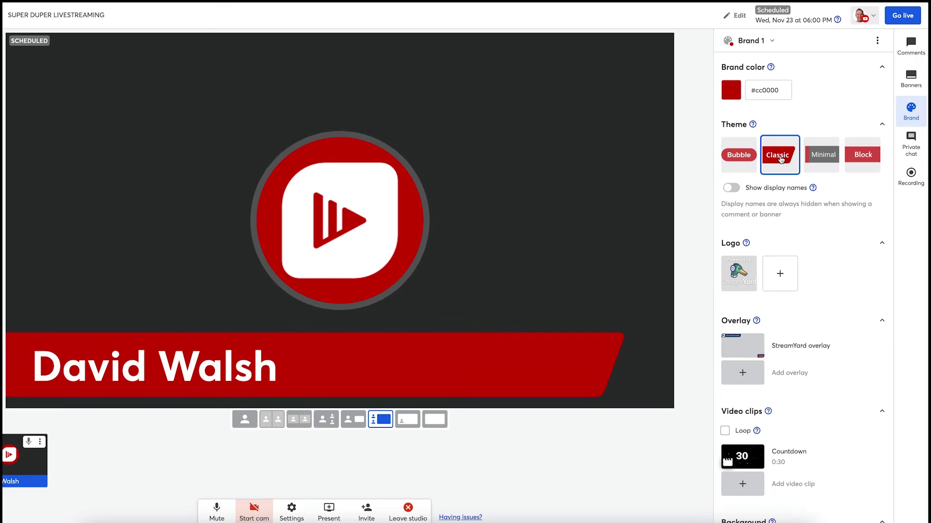
left_click(824, 158)
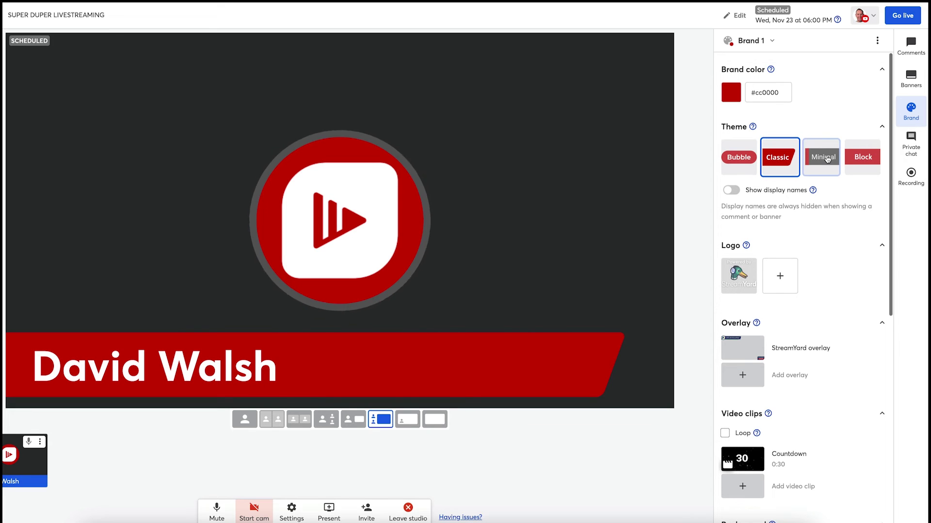
left_click(855, 158)
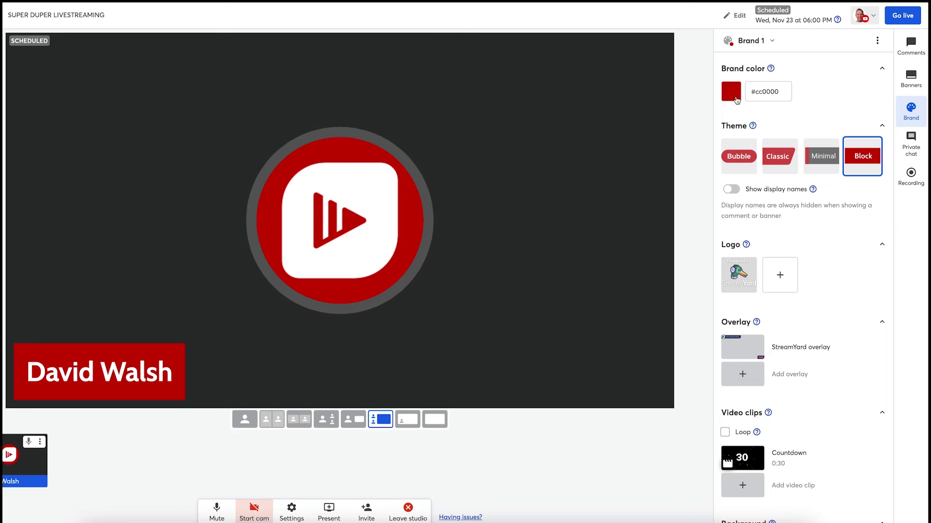
Turn display names on, hide the name banner, then turn display names off
left_click(731, 190)
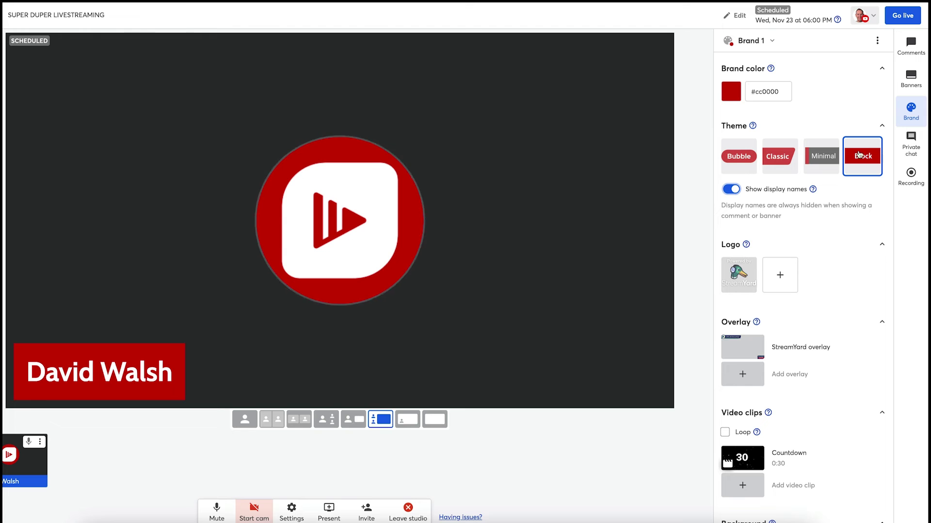
left_click(911, 77)
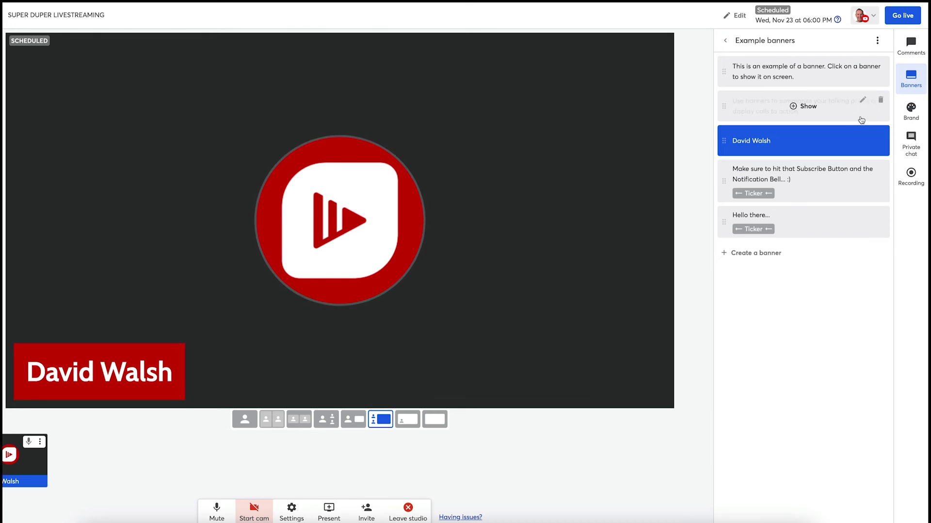
left_click(797, 144)
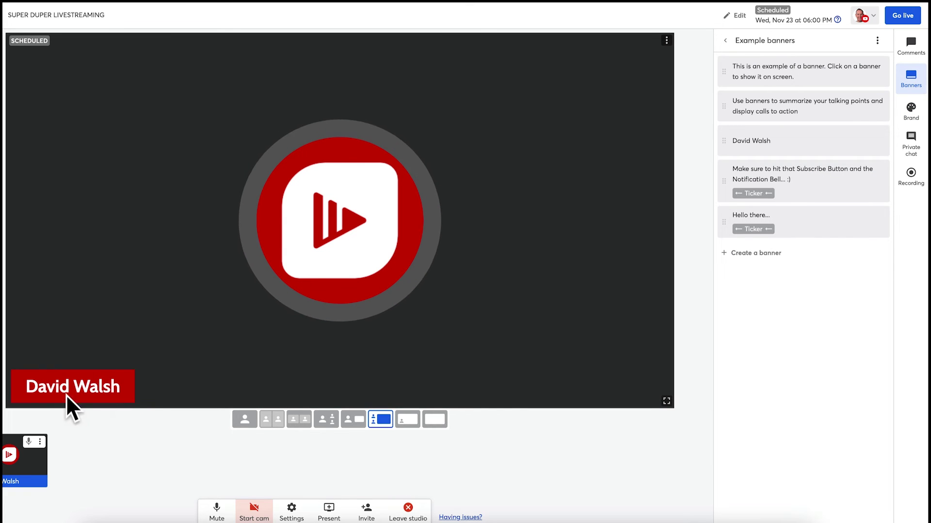
left_click(911, 109)
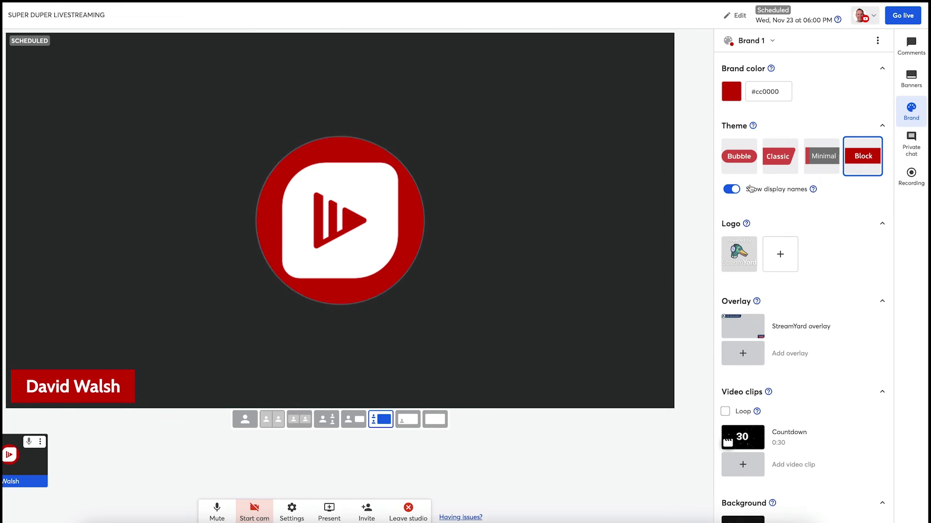
mouse_move(812, 192)
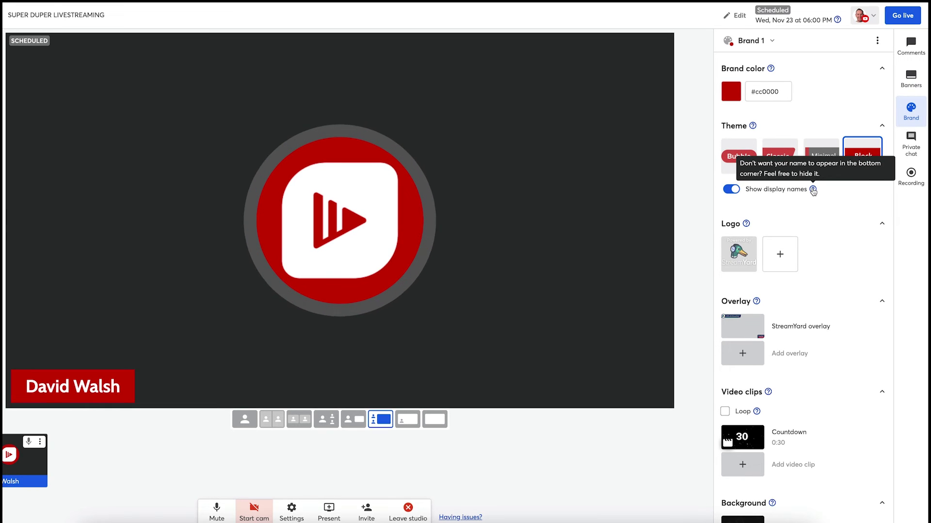
left_click(736, 193)
scroll(842, 209, "down", 2)
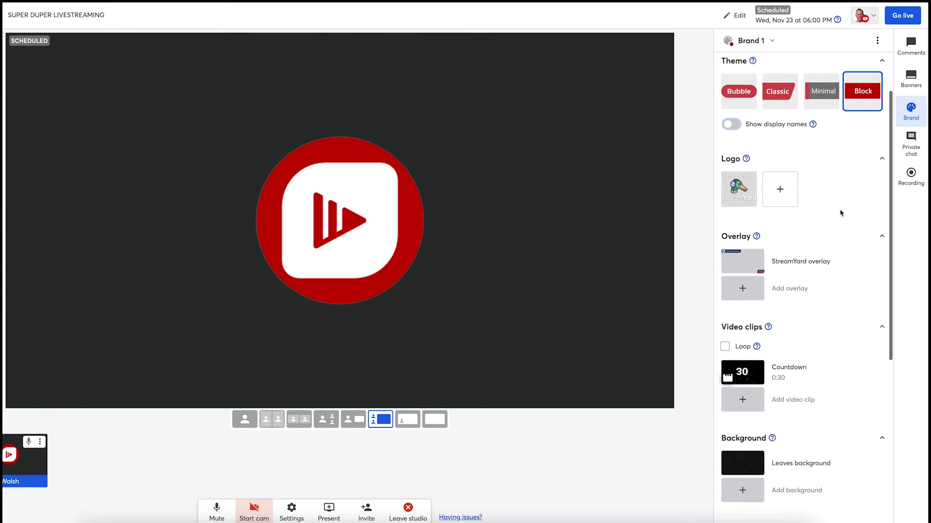
left_click(739, 177)
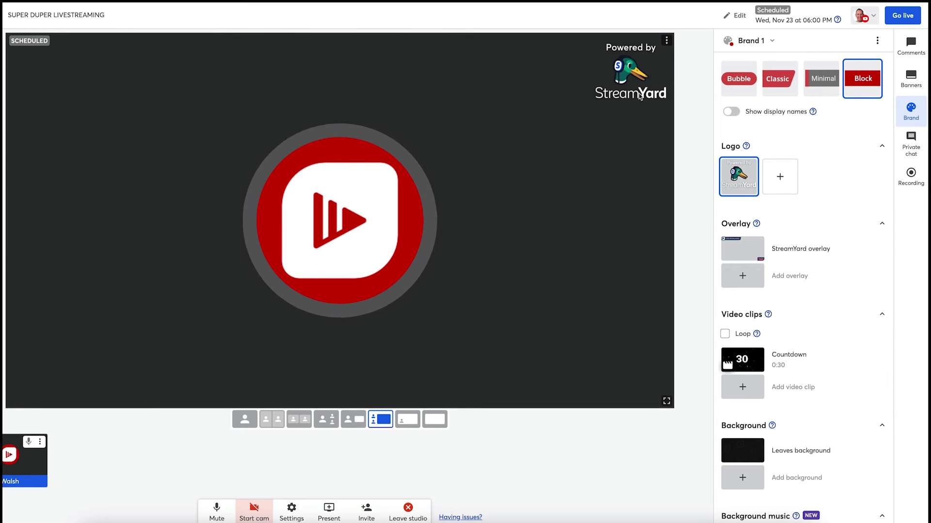
left_click(746, 178)
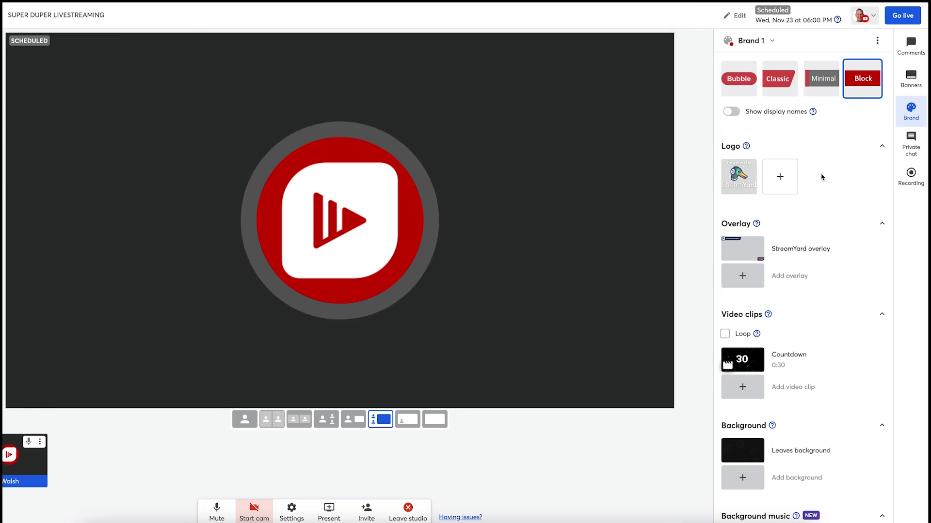
left_click(744, 178)
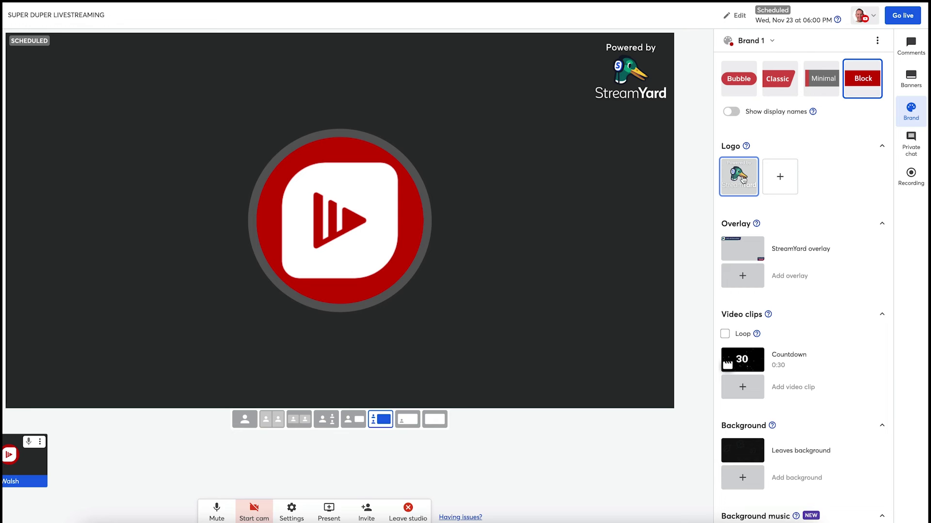
left_click(747, 179)
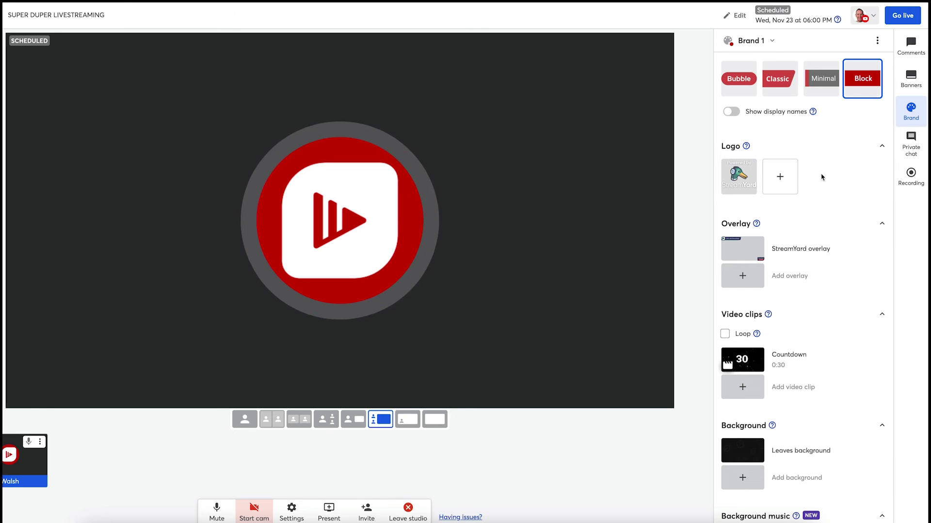
left_click(780, 178)
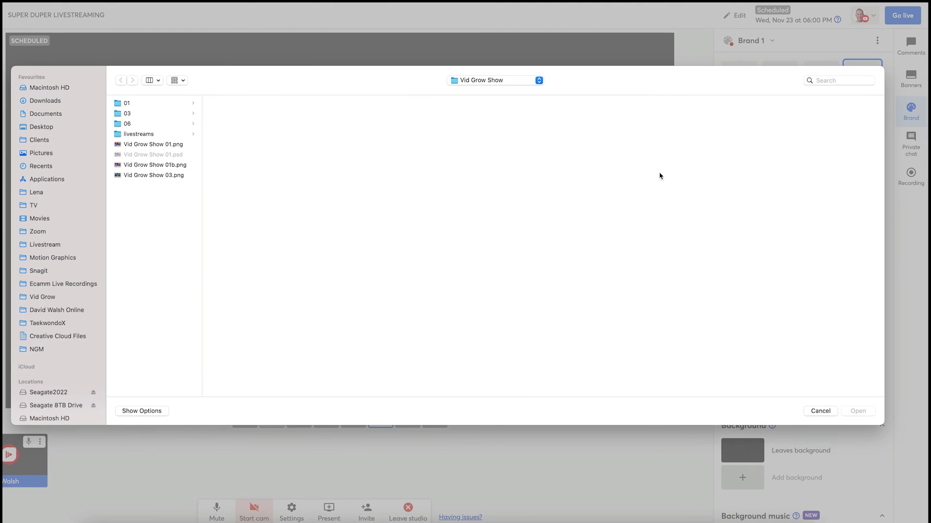
left_click(819, 411)
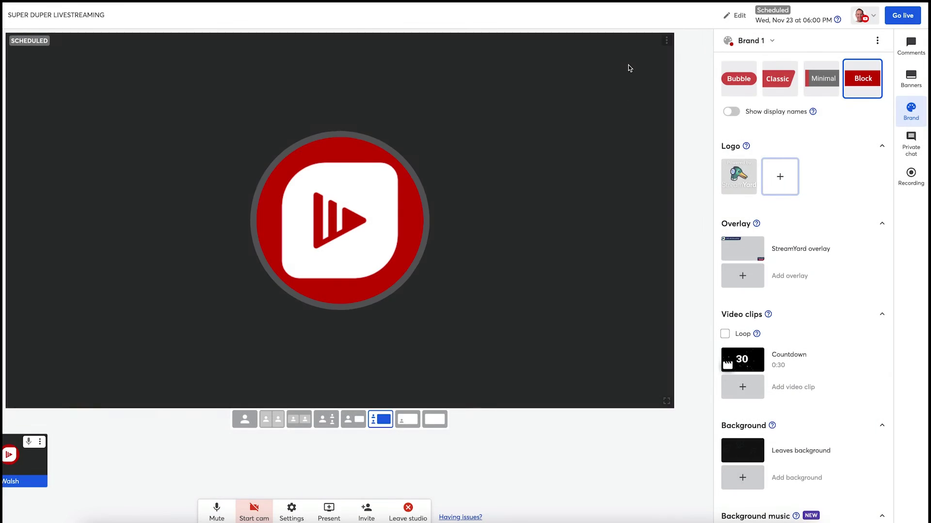
Show the built-in StreamYard overlay on stage, cancelling the custom overlay image upload
scroll(876, 193, "down", 4)
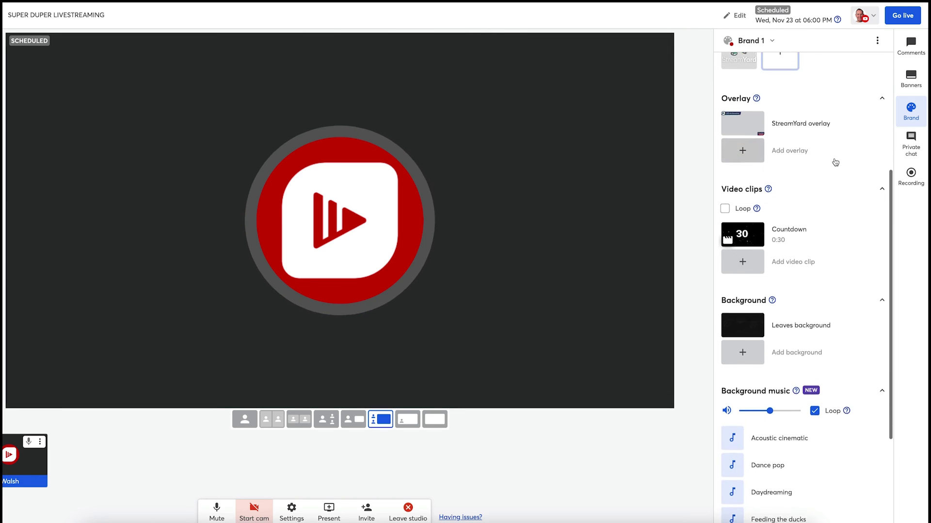
scroll(834, 159, "up", 2)
mouse_move(766, 162)
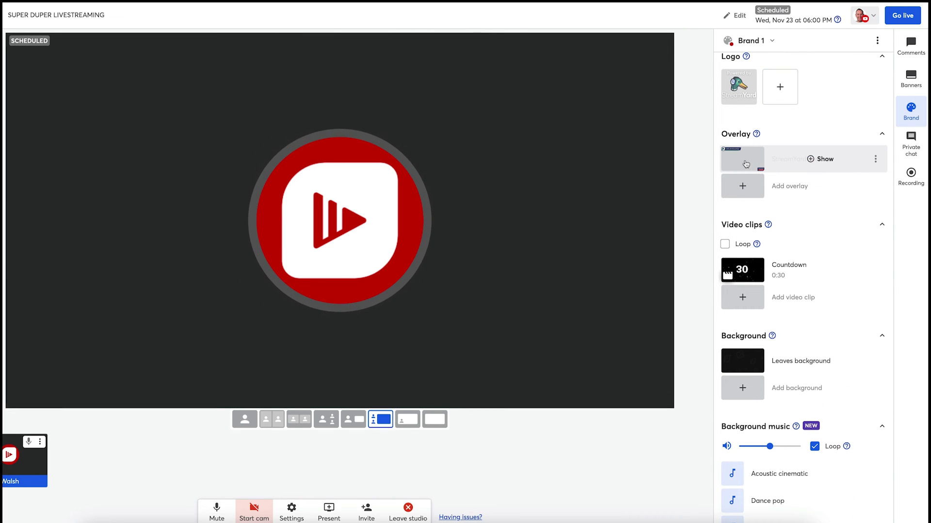
left_click(746, 163)
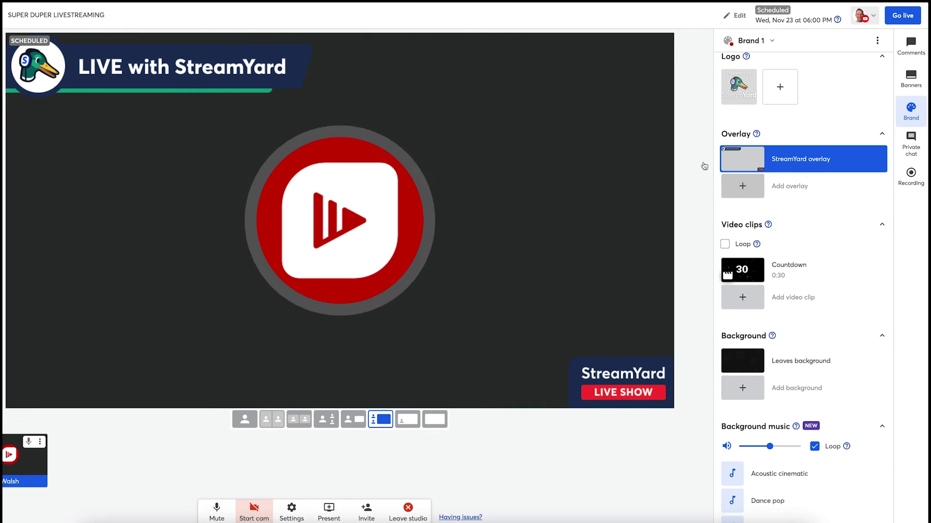
left_click(742, 188)
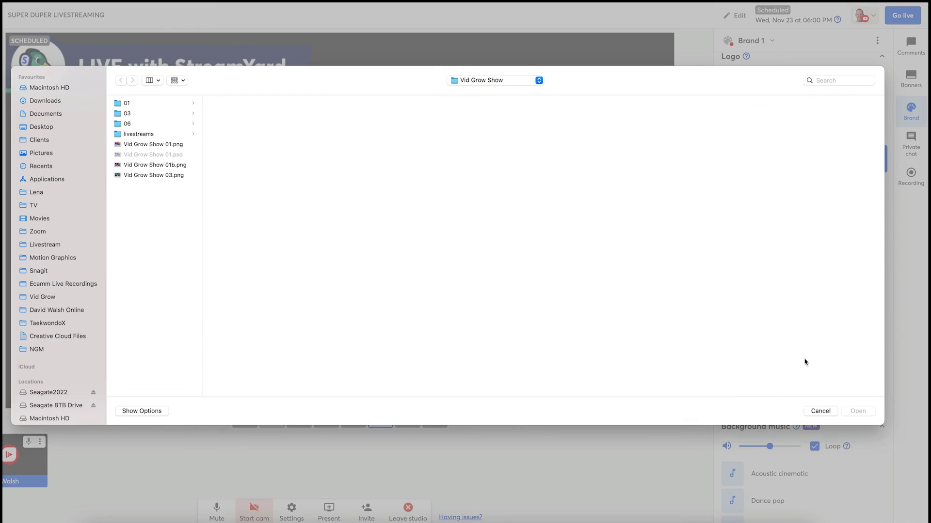
left_click(821, 411)
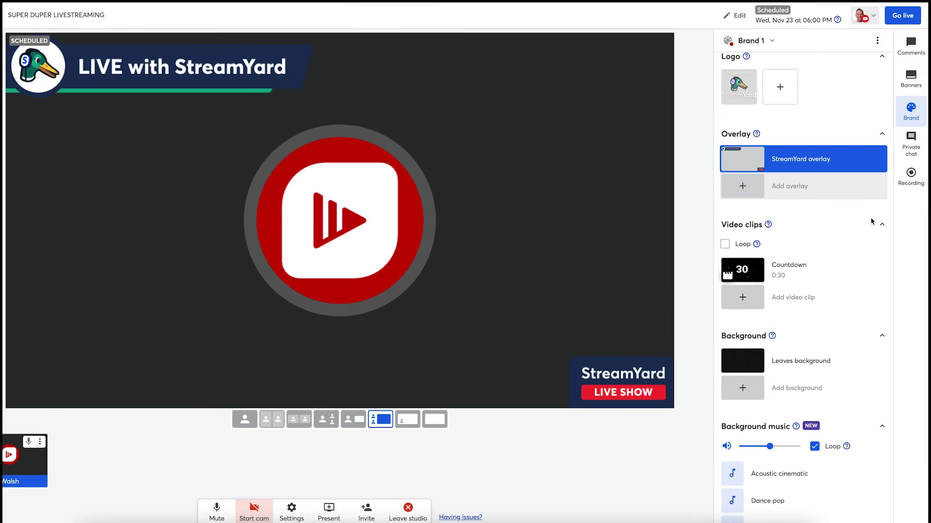
Play the Countdown clip on stage, cancel adding a new clip, then stop the countdown
scroll(871, 222, "down", 2)
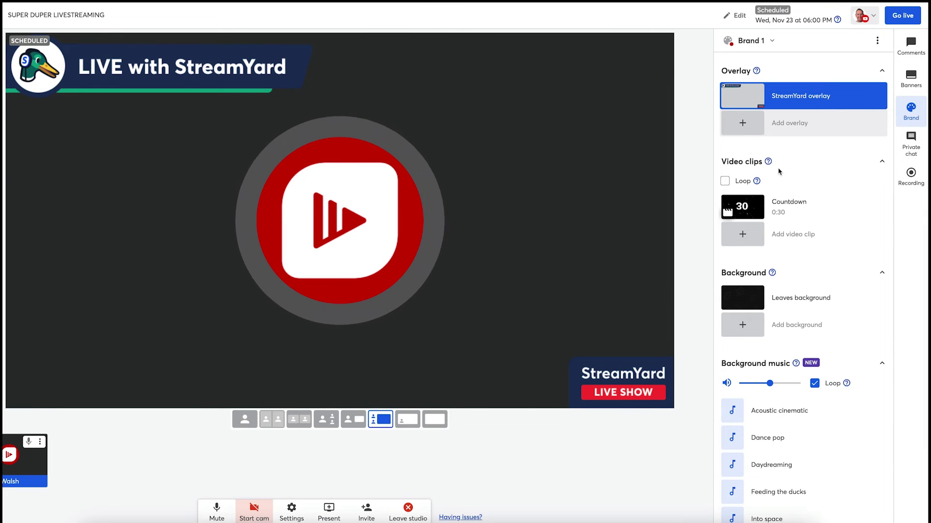
left_click(744, 208)
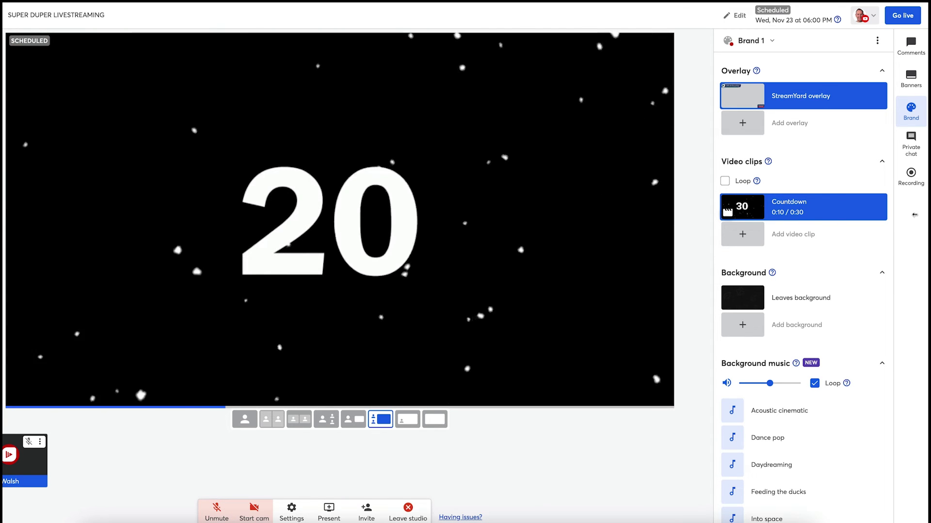
mouse_move(764, 216)
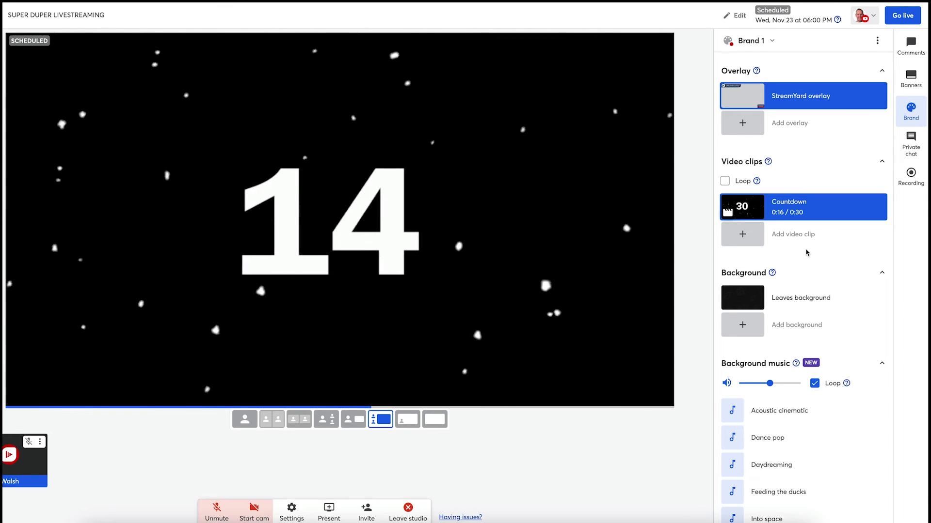
left_click(769, 239)
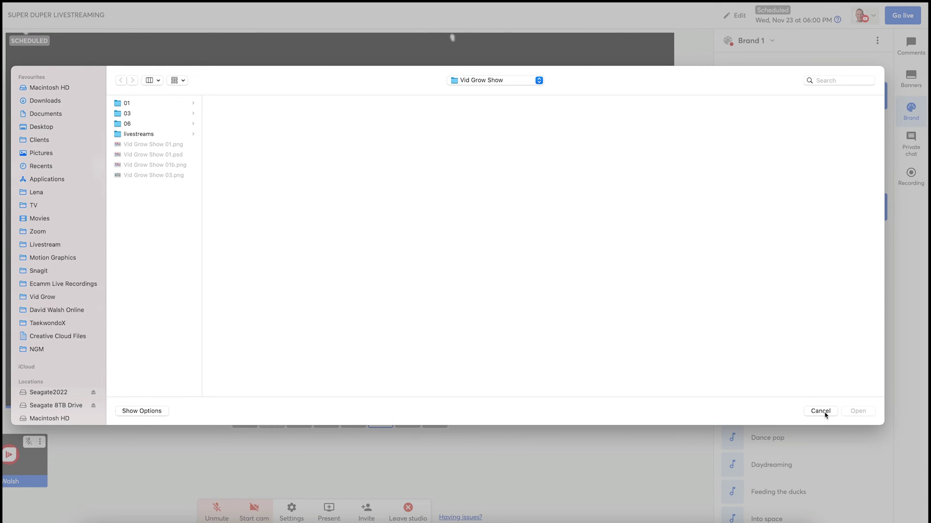
left_click(825, 412)
mouse_move(831, 209)
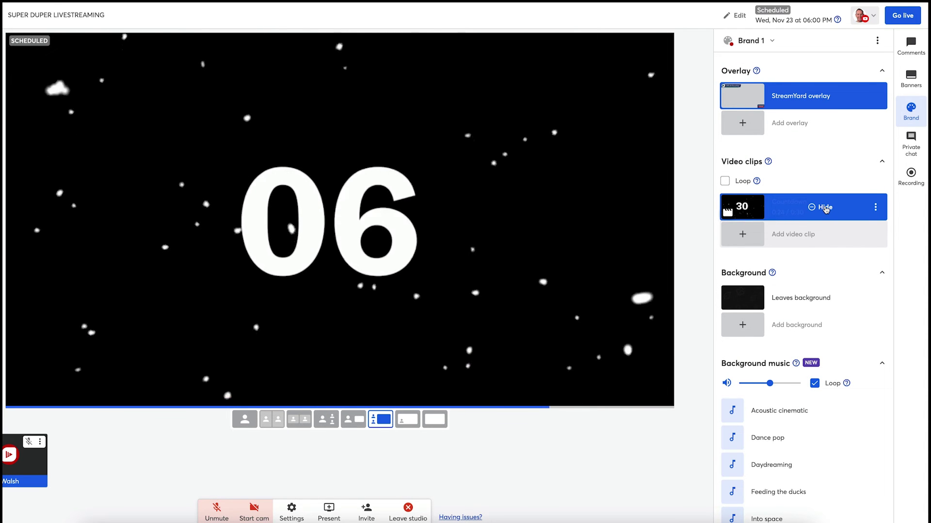
left_click(825, 207)
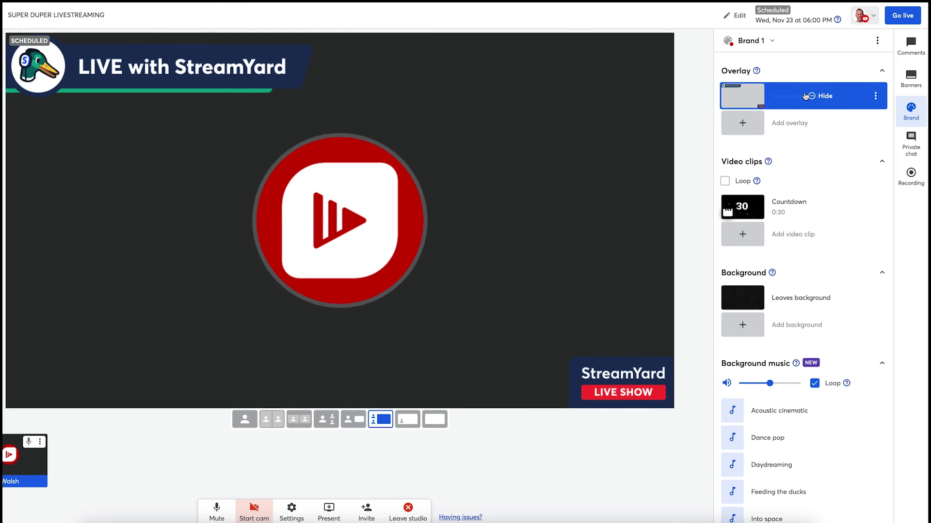
Hide the StreamYard overlay, then test-play the Countdown clip again and stop it
left_click(804, 96)
mouse_move(797, 206)
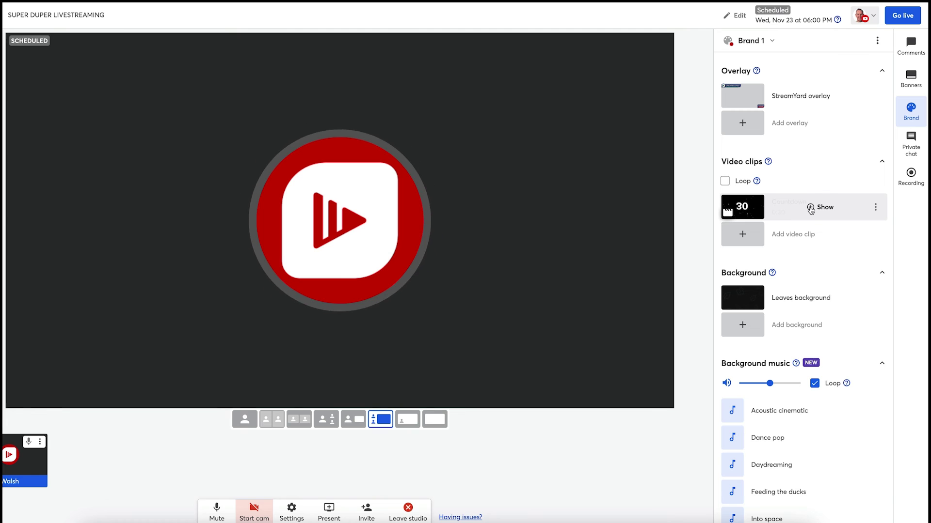
left_click(810, 208)
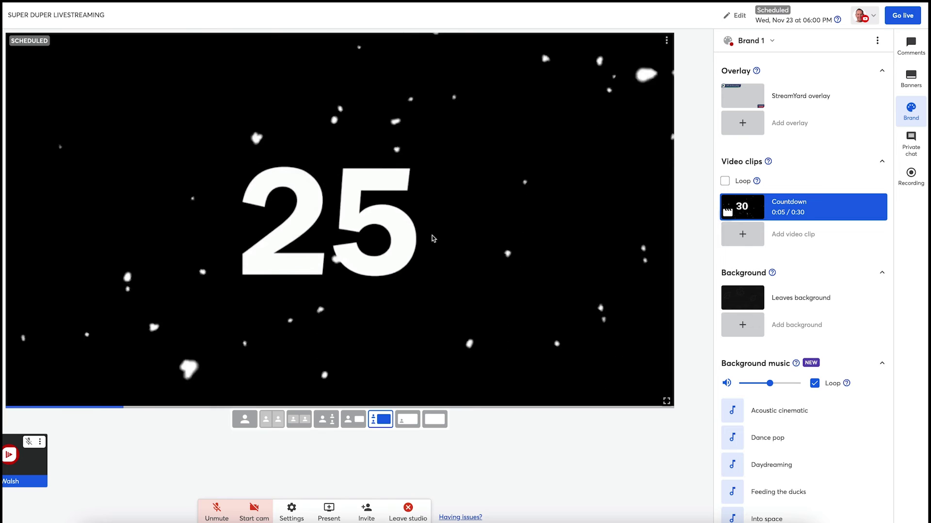
mouse_move(793, 214)
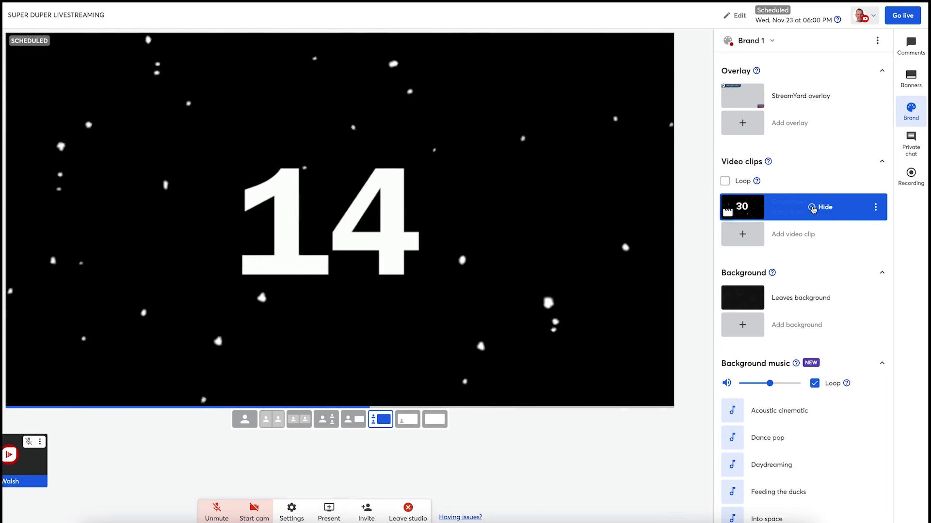
left_click(816, 211)
Show the Leaves background on stage, then hide it again
scroll(812, 209, "down", 2)
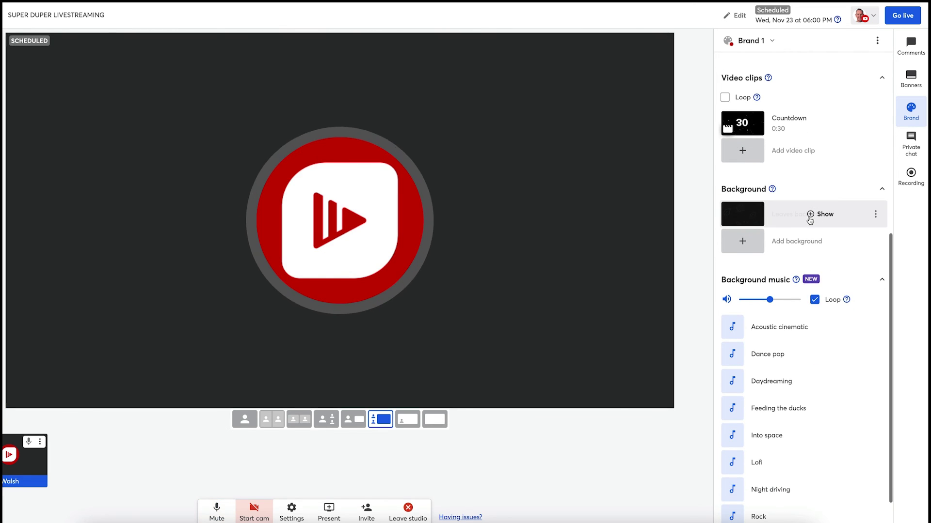
left_click(810, 218)
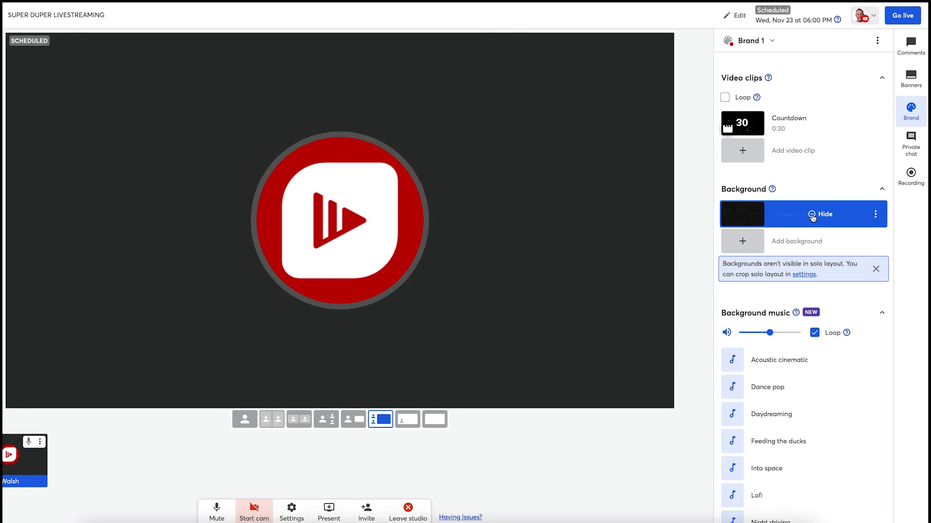
left_click(816, 216)
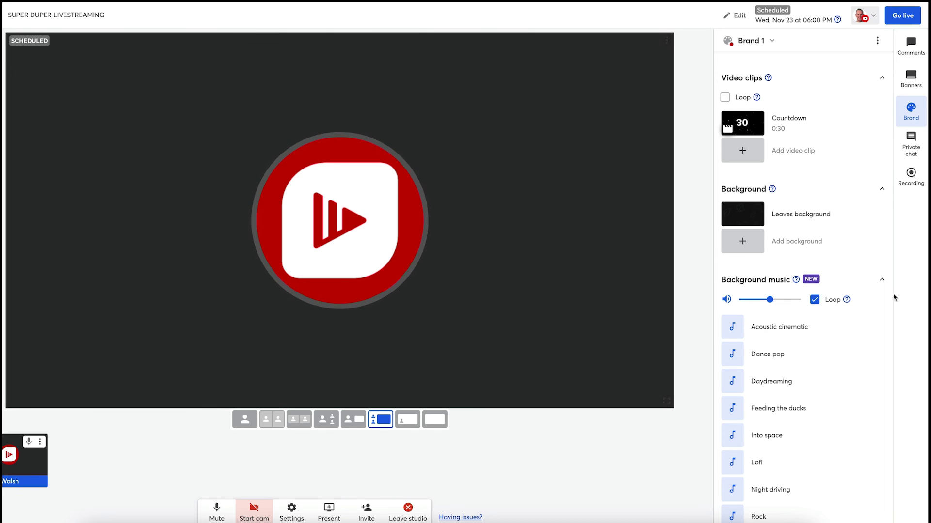
Preview and stop the Acoustic cinematic music track, then play the Lofi track
scroll(878, 286, "down", 1)
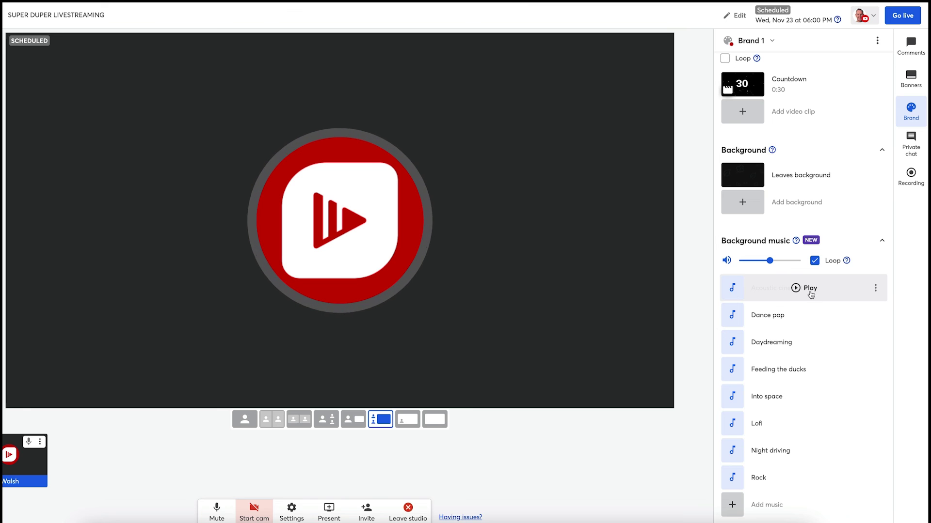
left_click(796, 289)
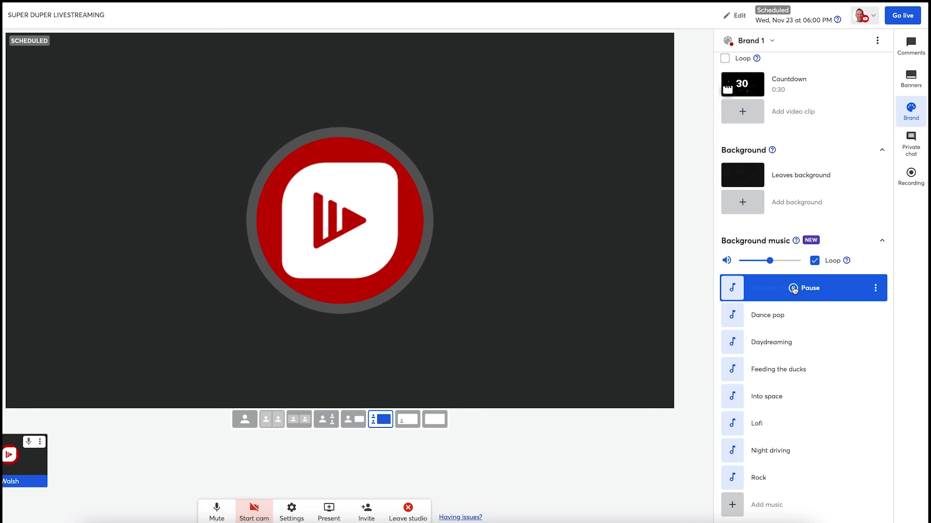
left_click(793, 289)
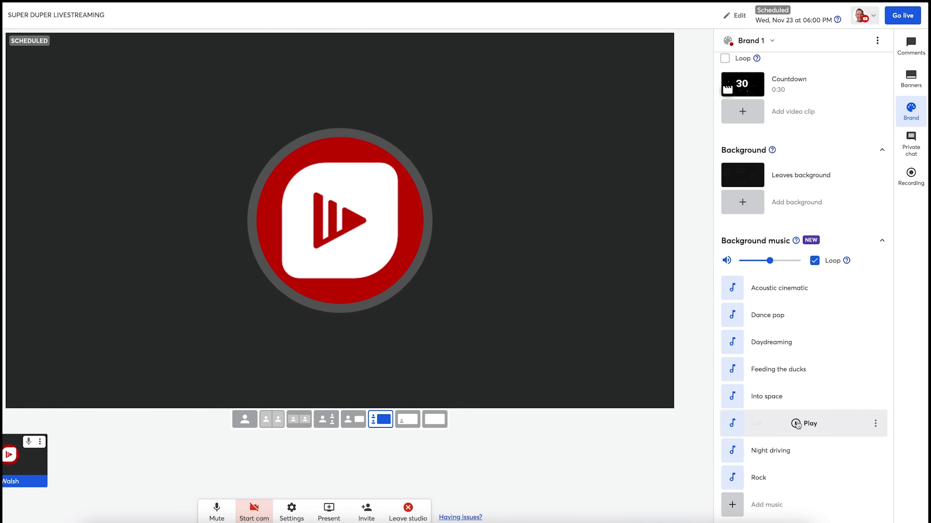
left_click(796, 424)
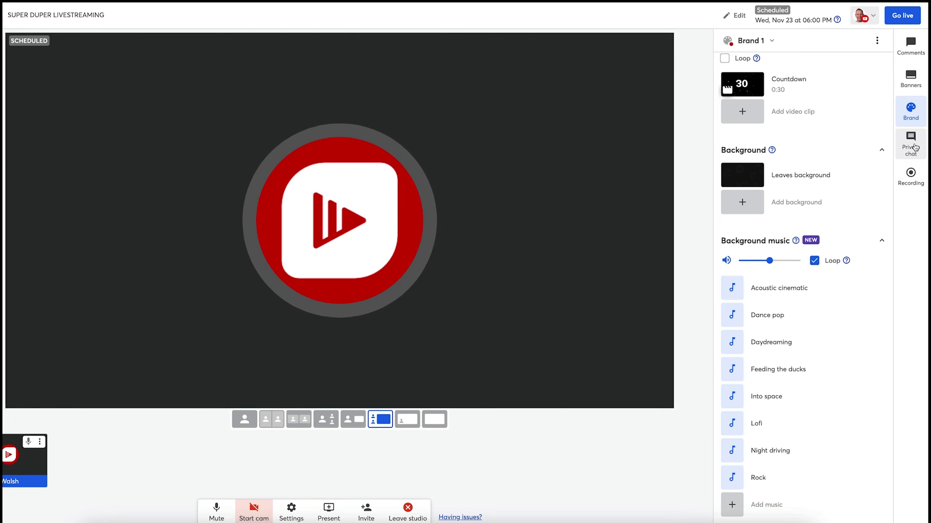
Send a private studio chat message telling the guest their camera isn't working properly
left_click(910, 144)
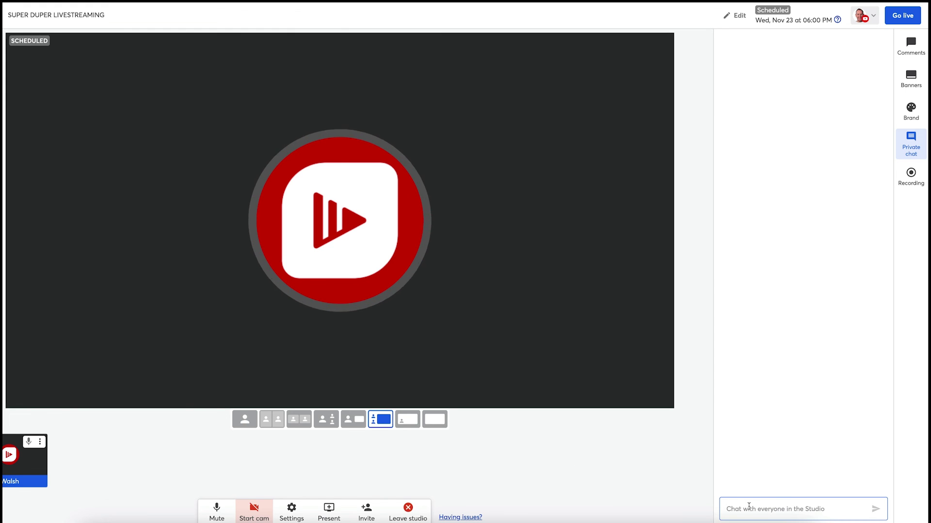
type("Mike you're camera isn't working proper")
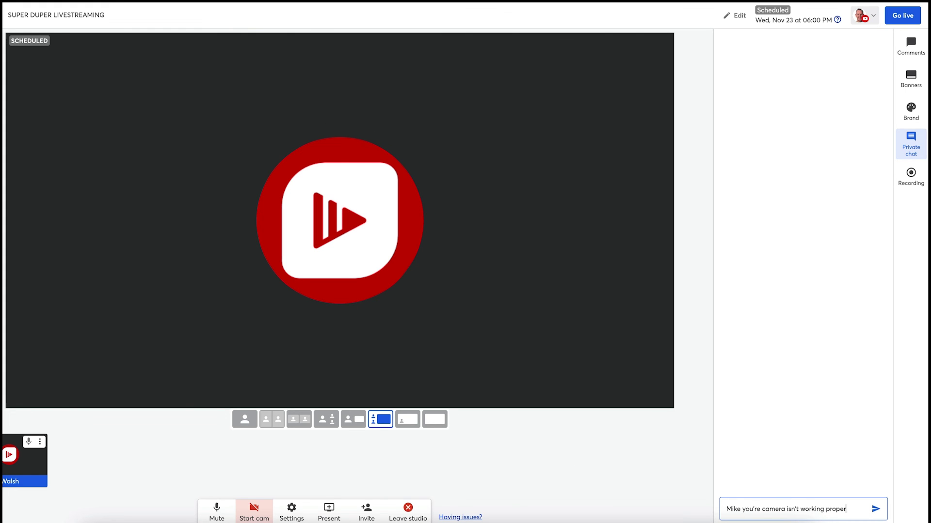
type("ly")
key("Return")
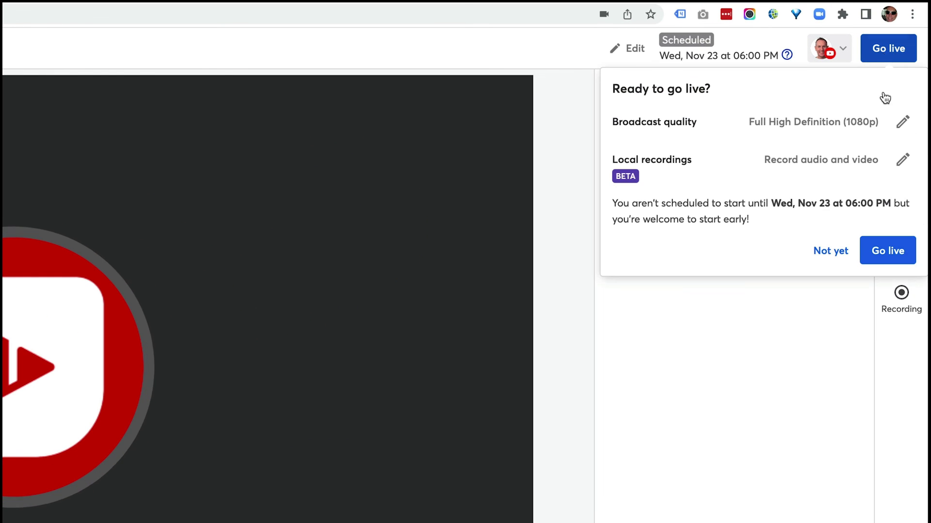
Decline going live with 'Not yet' and open the Tester recording from Videos
left_click(818, 305)
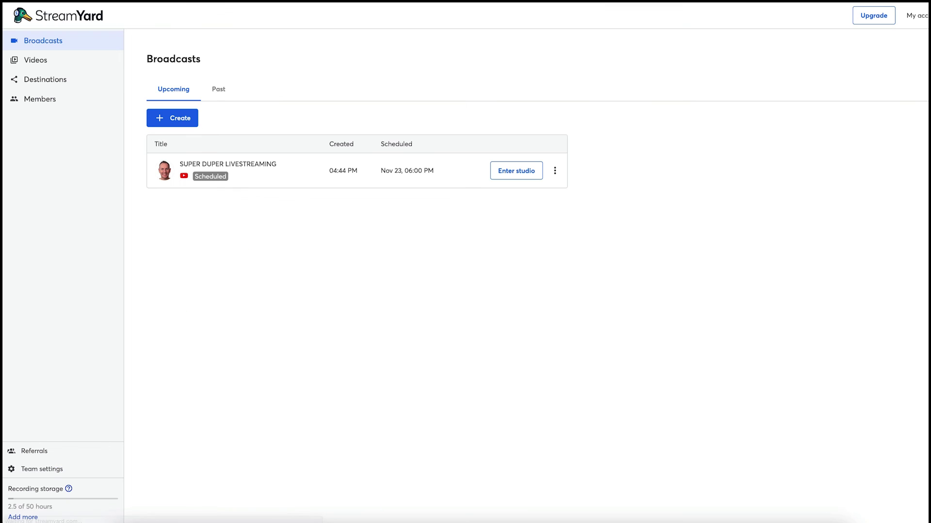
left_click(40, 67)
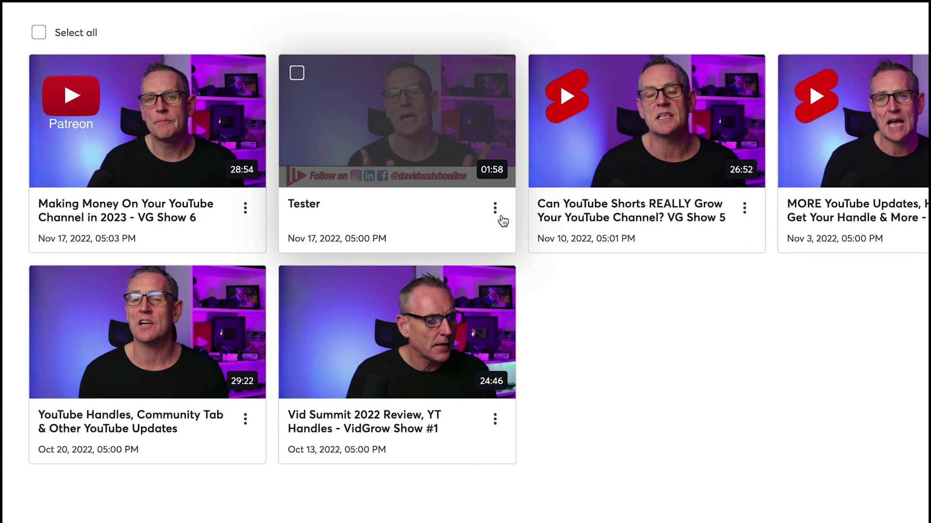
left_click(494, 208)
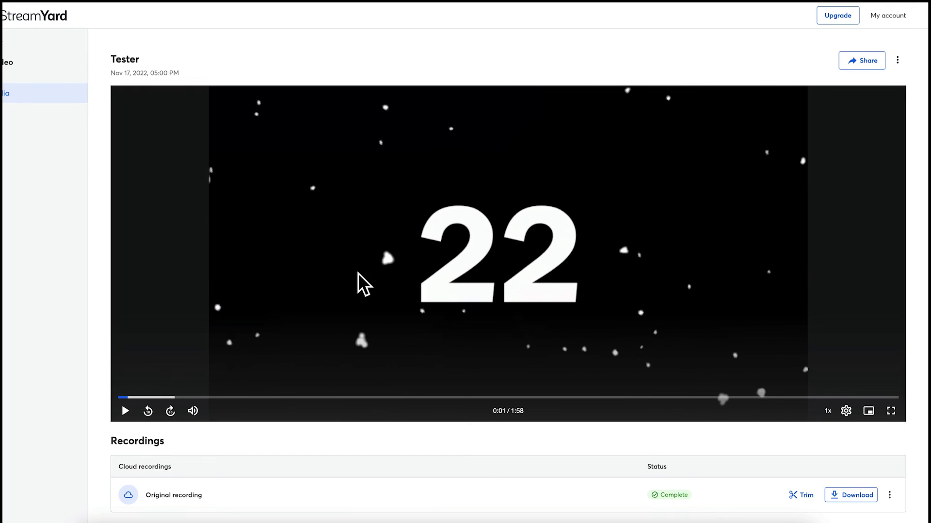
View the recording's download options, including Audio recording, then close them
scroll(362, 284, "down", 1)
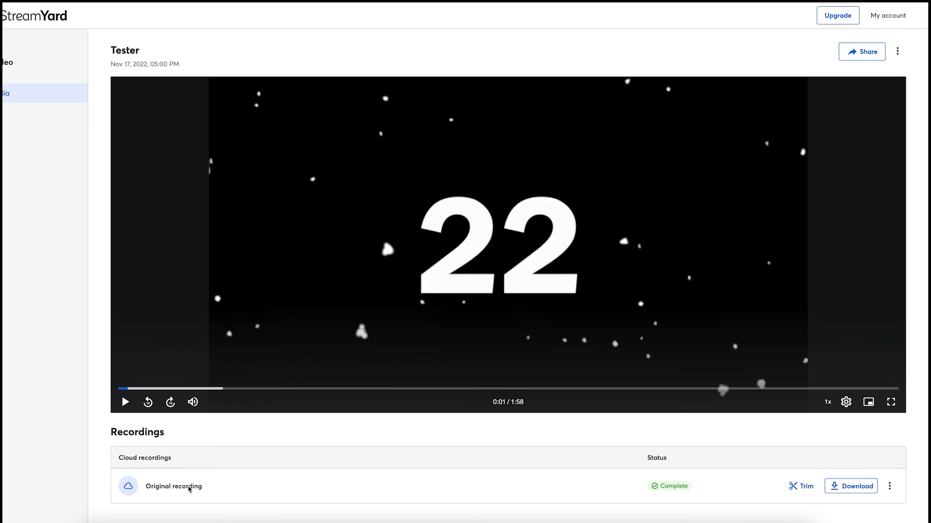
left_click(846, 489)
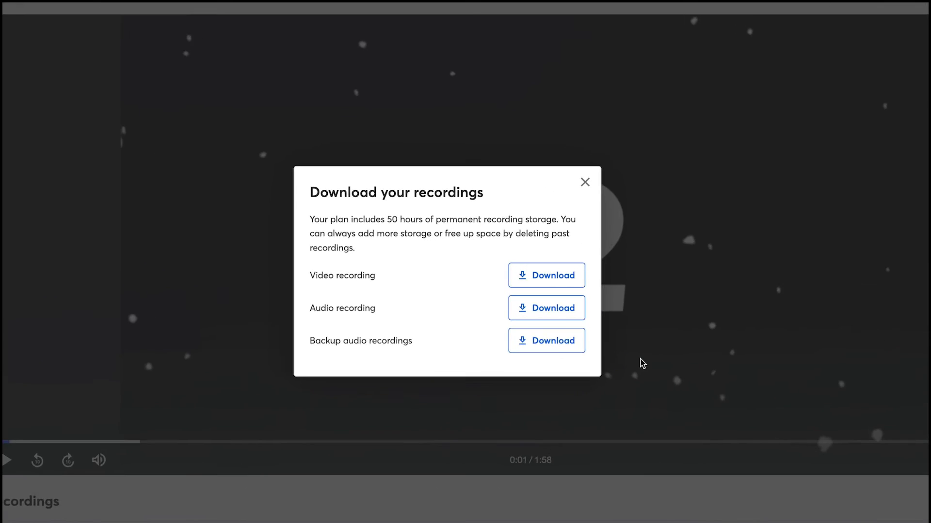
left_click_drag(293, 315, 402, 317)
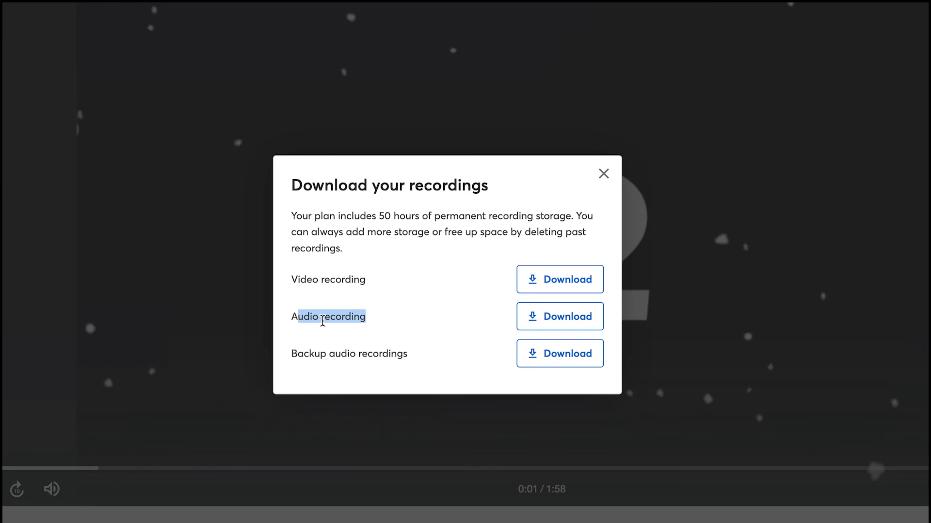
left_click(352, 338)
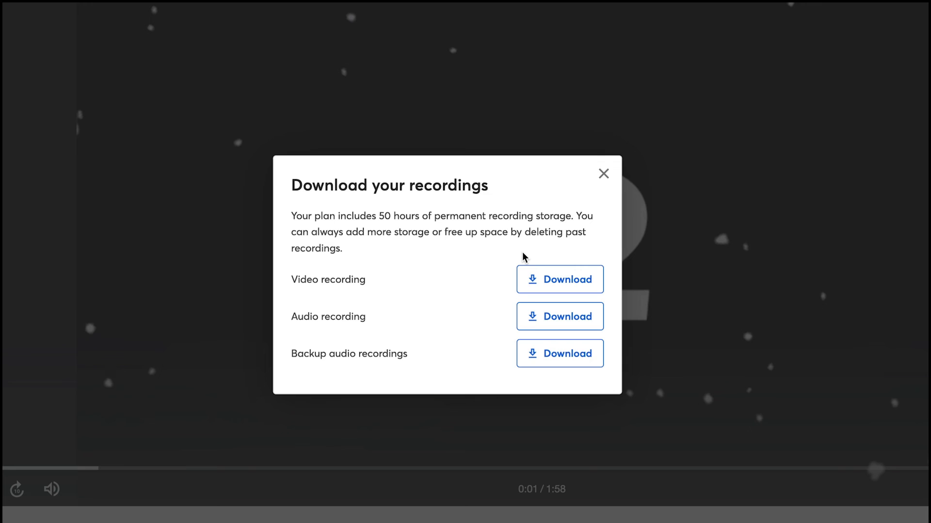
key("Escape")
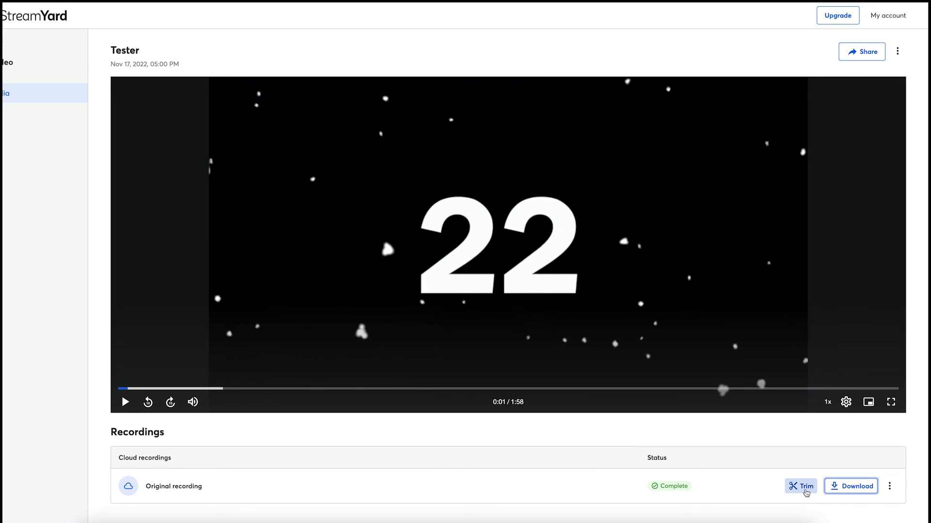
Trim Tester to 0:25.7–1:40.9 (1:15.2), then close the save-as-new-video dialog unsaved
left_click(803, 487)
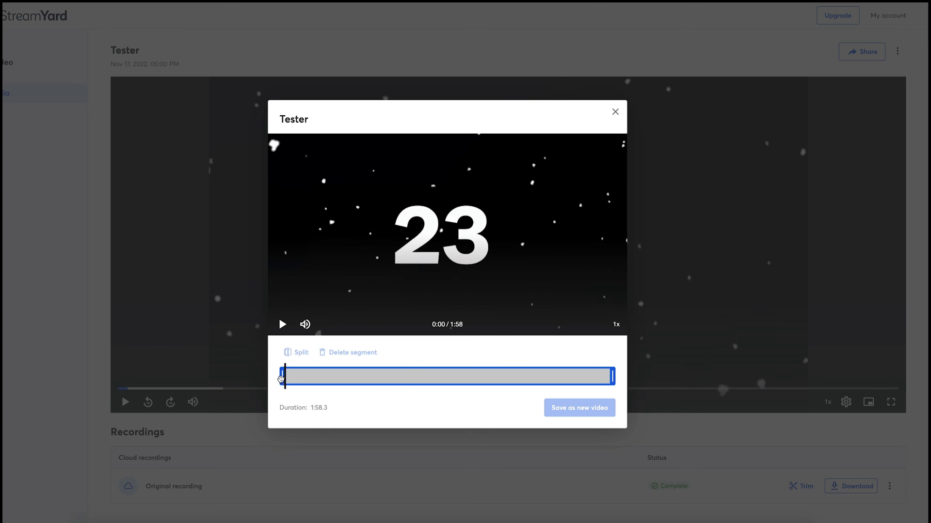
left_click_drag(281, 378, 351, 381)
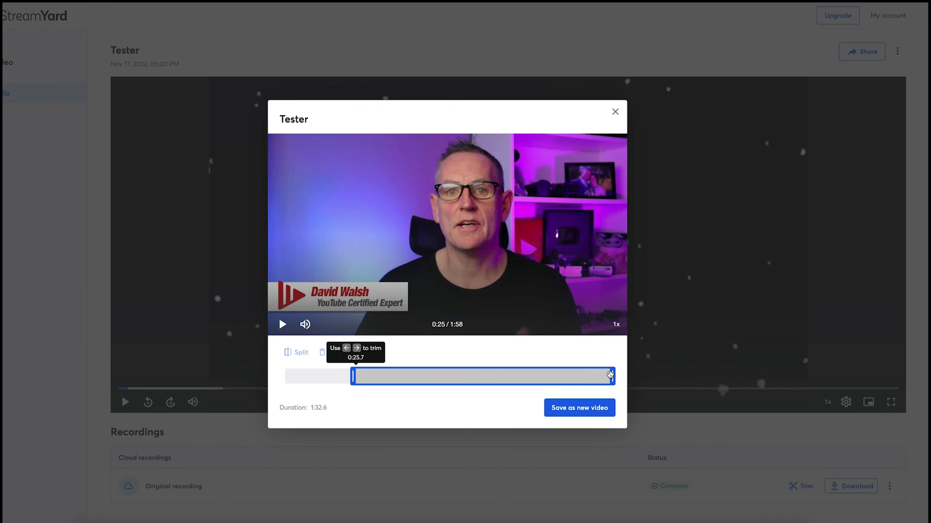
left_click_drag(612, 376, 565, 376)
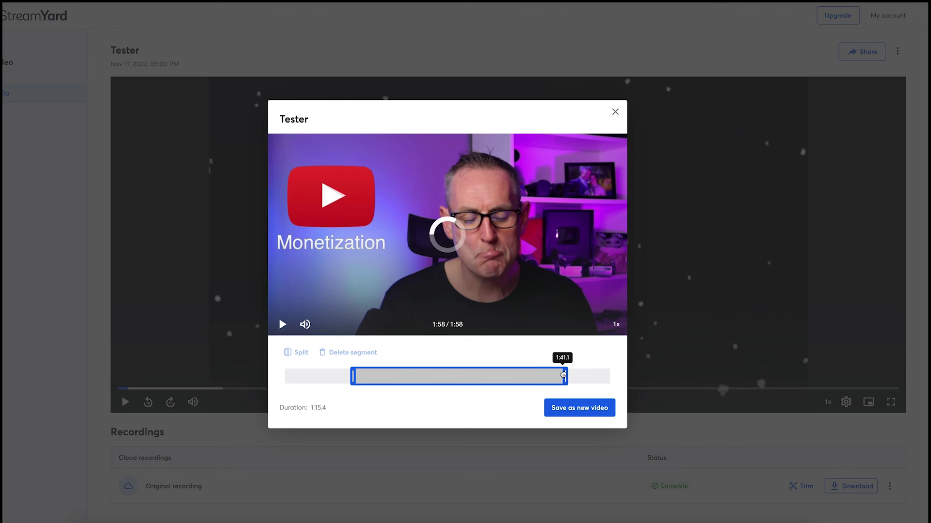
left_click(572, 414)
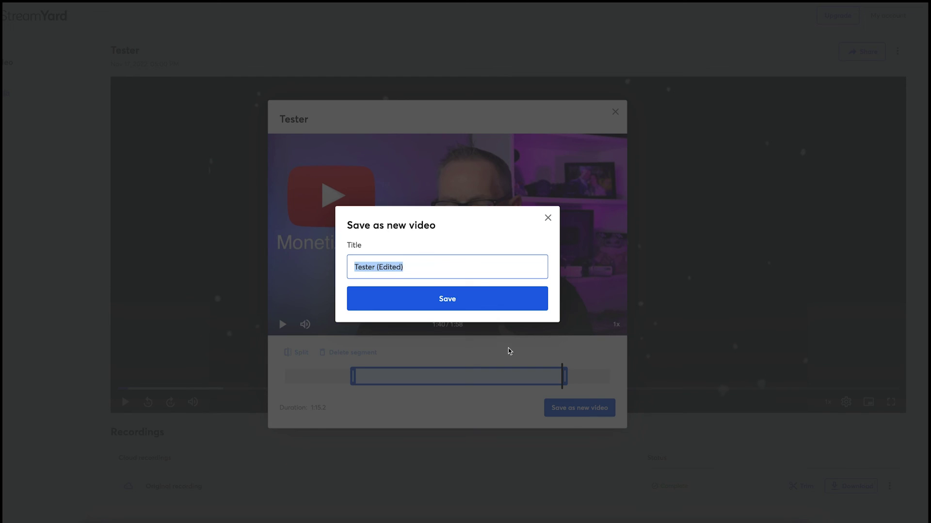
left_click(548, 218)
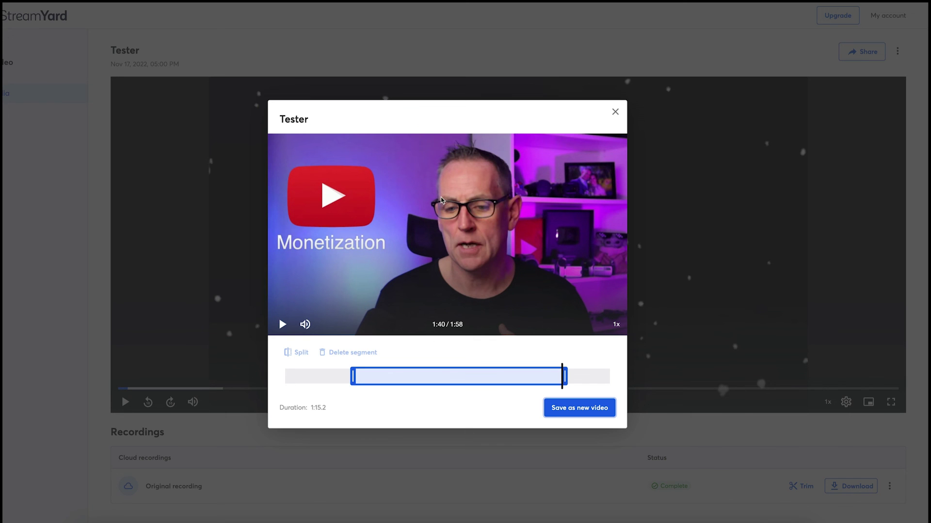